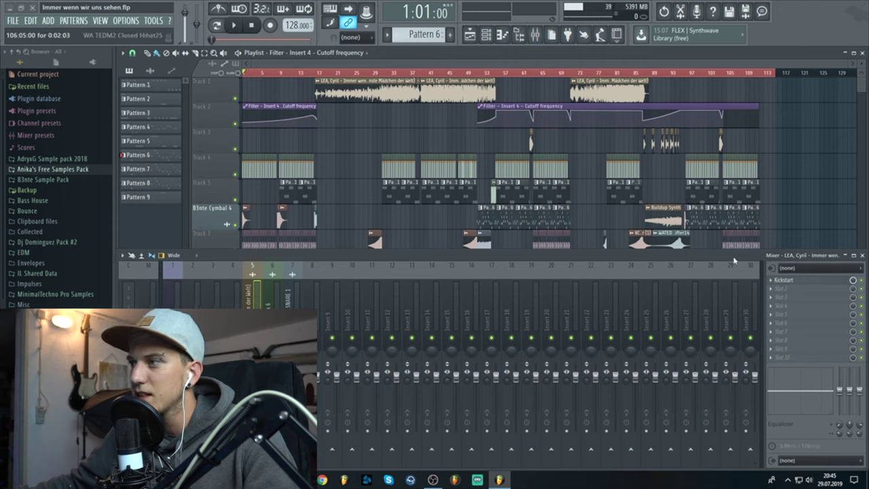
Step: Inspect Ozone 8 on the mixer's Master track, and close both the plugin window and the mixer
{"action": "left_click", "coordinate": [152, 292]}
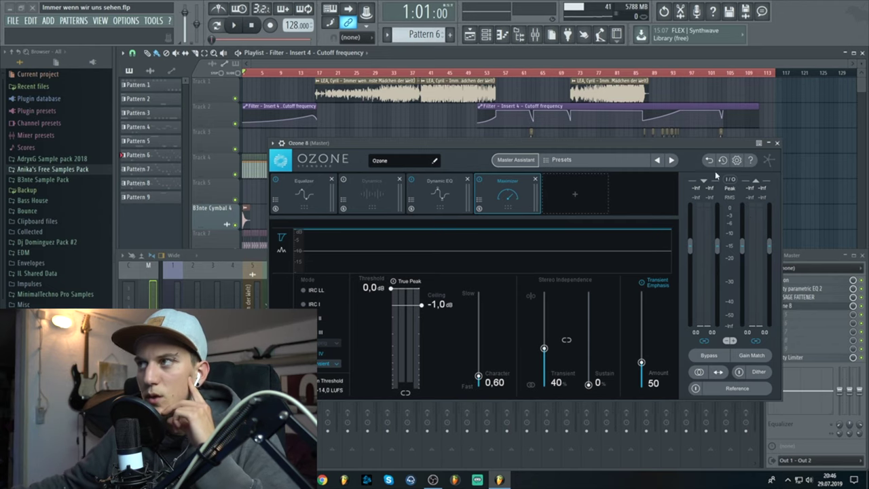
{"action": "left_click", "coordinate": [778, 143]}
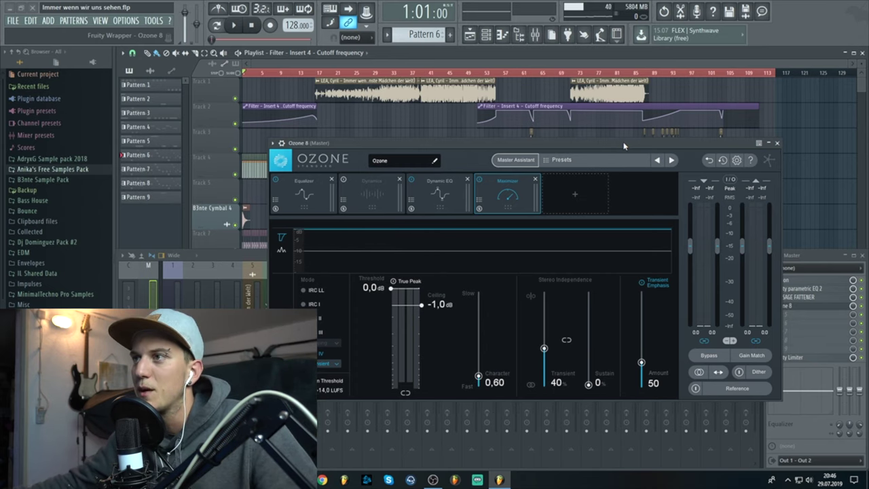
{"action": "key", "text": "Escape"}
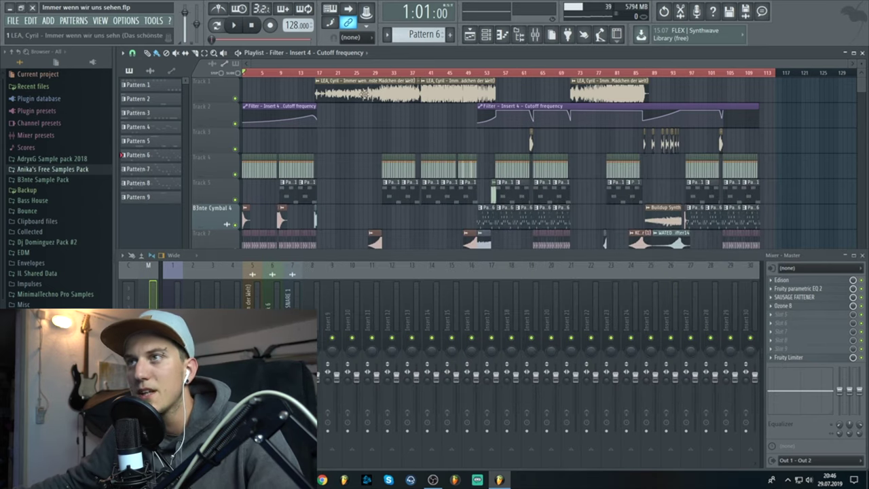
{"action": "left_click", "coordinate": [863, 256]}
Step: Examine the opening section of the playlist, scrubbing the playhead through the first bars and returning it to bar 1
{"action": "scroll", "coordinate": [261, 173], "scroll_direction": "up", "scroll_amount": 2}
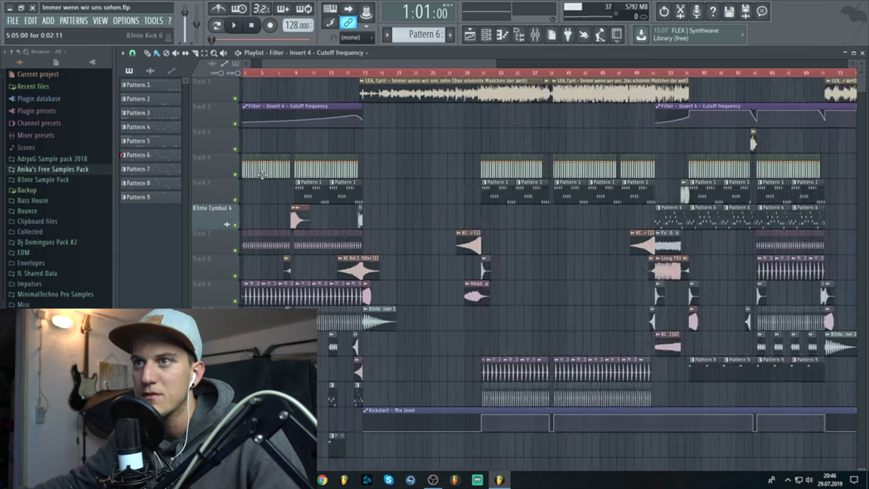
{"action": "scroll", "coordinate": [261, 173], "scroll_direction": "up", "scroll_amount": 4}
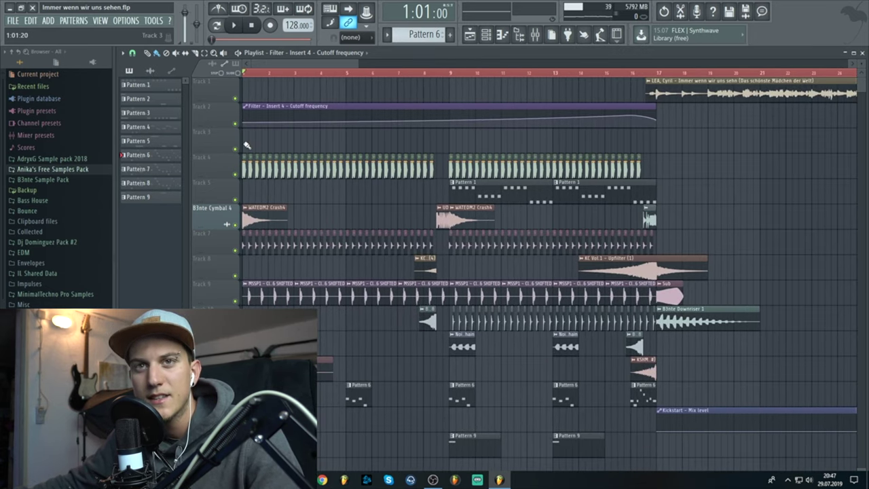
{"action": "mouse_move", "coordinate": [252, 72]}
{"action": "left_mouse_down"}
{"action": "mouse_move", "coordinate": [420, 73]}
{"action": "mouse_move", "coordinate": [441, 84]}
{"action": "mouse_move", "coordinate": [252, 89]}
{"action": "mouse_move", "coordinate": [271, 74]}
{"action": "left_mouse_up"}
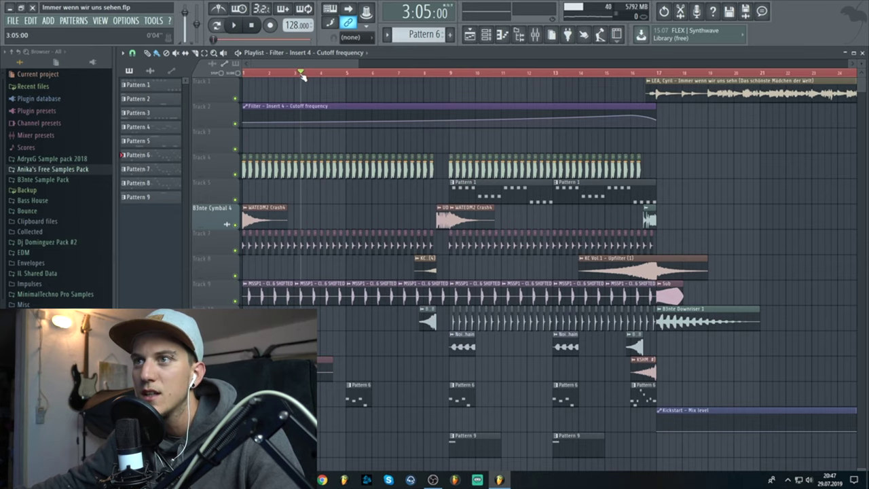
{"action": "scroll", "coordinate": [309, 76], "scroll_direction": "up", "scroll_amount": 2}
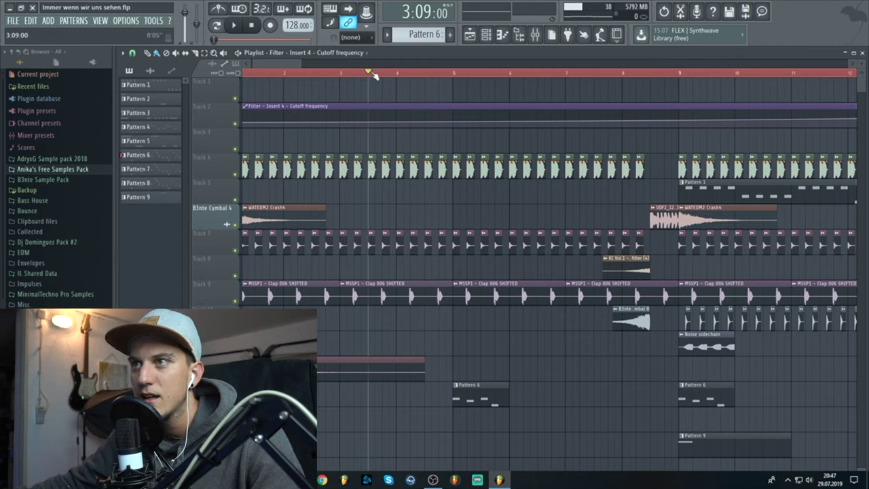
{"action": "left_click_drag", "start_coordinate": [374, 75], "coordinate": [378, 75]}
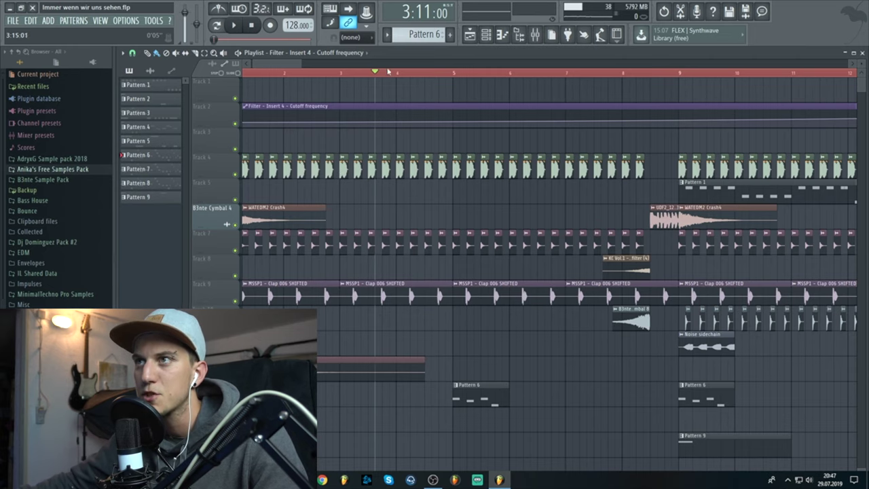
{"action": "left_click_drag", "start_coordinate": [380, 73], "coordinate": [194, 73]}
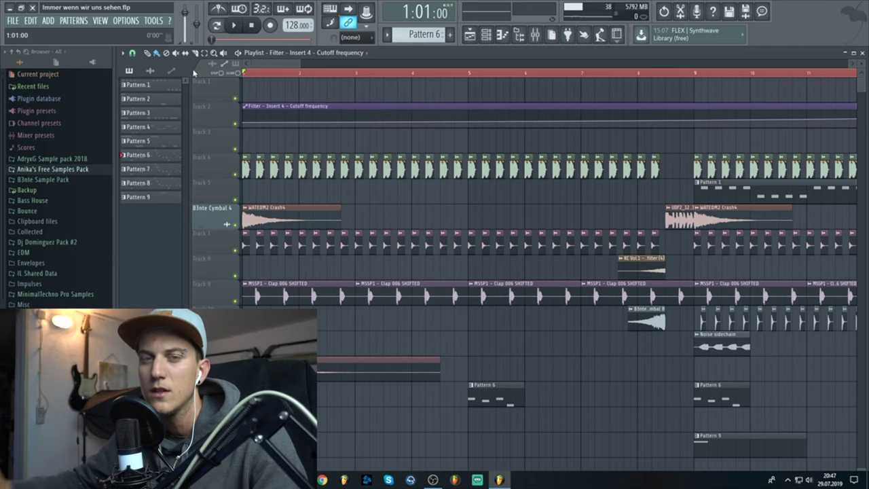
{"action": "scroll", "coordinate": [286, 114], "scroll_direction": "down", "scroll_amount": 5}
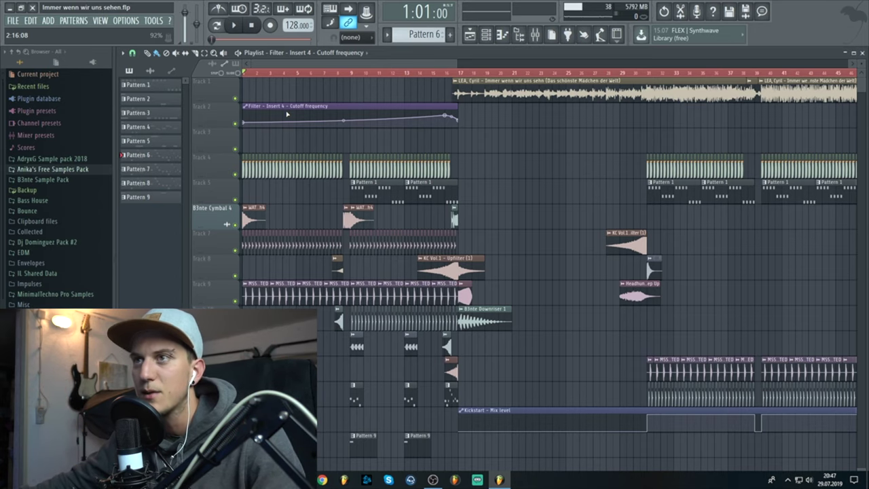
{"action": "scroll", "coordinate": [288, 81], "scroll_direction": "up", "scroll_amount": 2}
{"action": "left_click_drag", "start_coordinate": [283, 59], "coordinate": [274, 75]}
{"action": "scroll", "coordinate": [282, 71], "scroll_direction": "up", "scroll_amount": 2}
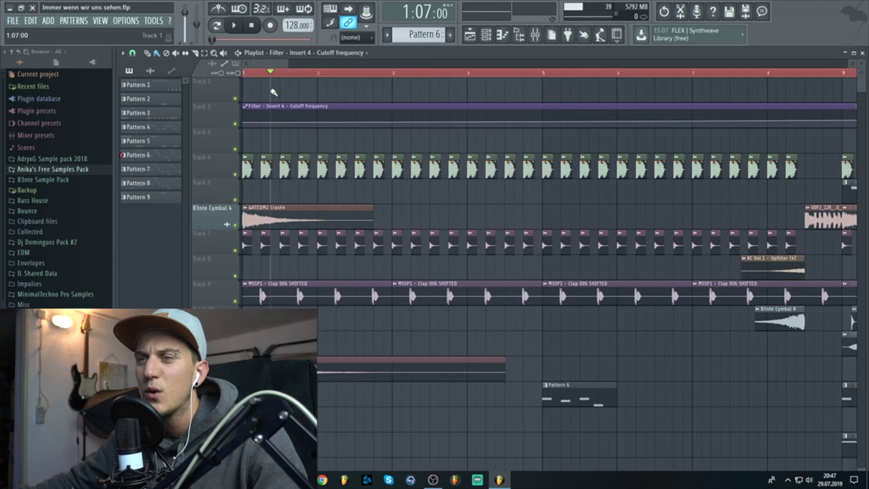
{"action": "scroll", "coordinate": [264, 86], "scroll_direction": "down", "scroll_amount": 3}
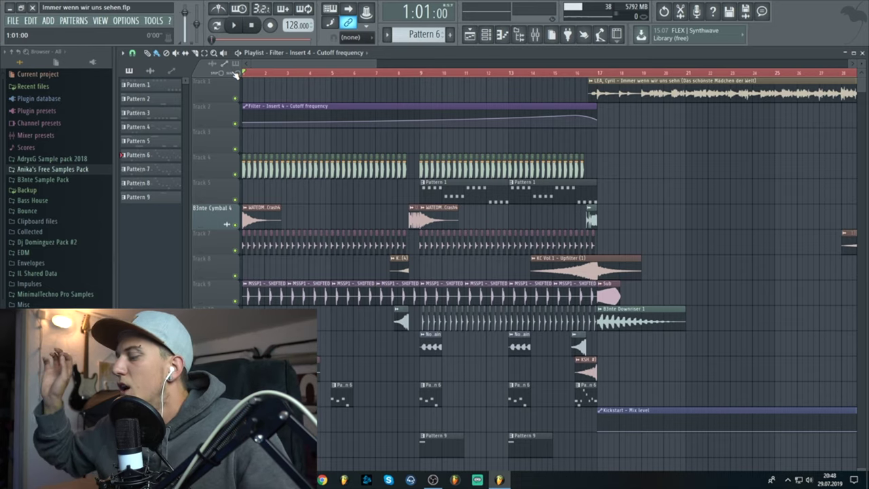
Step: Play the arrangement from bar 1 through the intro up to about bar 16 and stop playback
{"action": "scroll", "coordinate": [377, 68], "scroll_direction": "down", "scroll_amount": 3}
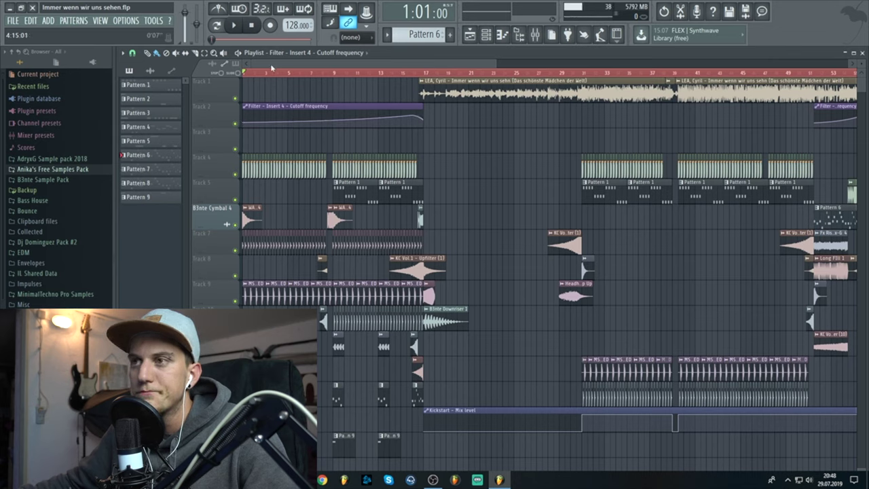
{"action": "key", "text": "space"}
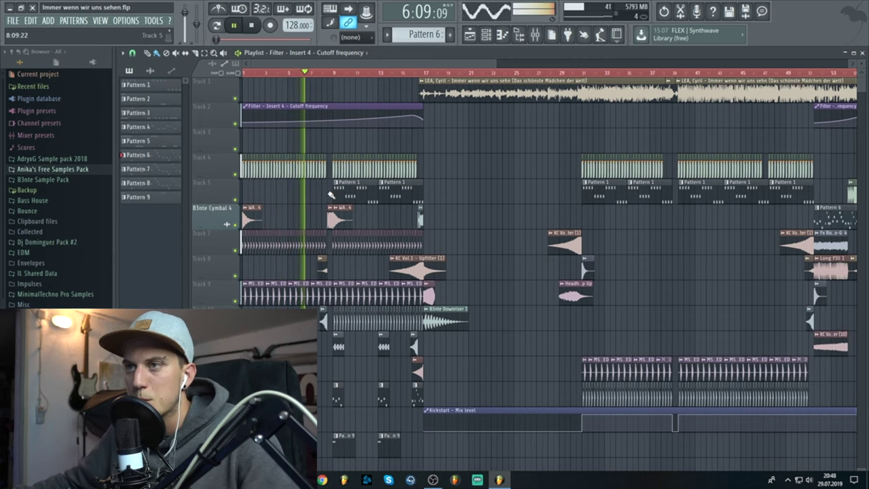
{"action": "scroll", "coordinate": [333, 194], "scroll_direction": "up", "scroll_amount": 5}
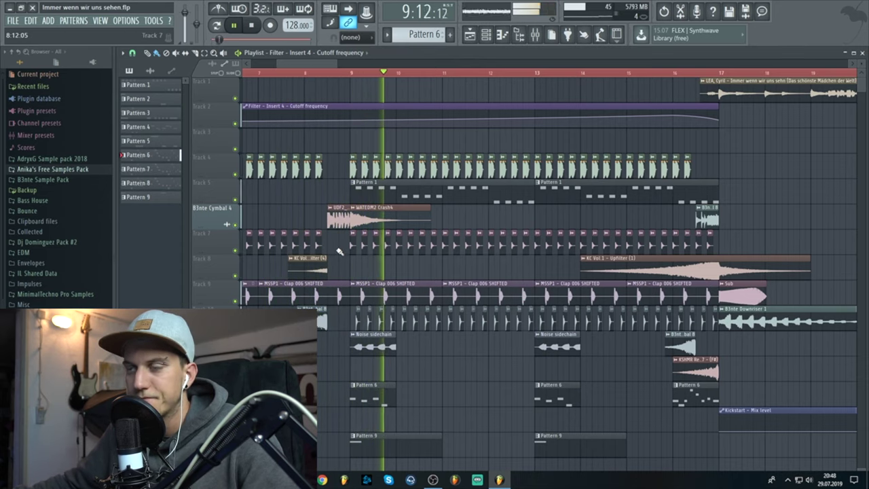
{"action": "scroll", "coordinate": [336, 236], "scroll_direction": "down", "scroll_amount": 5}
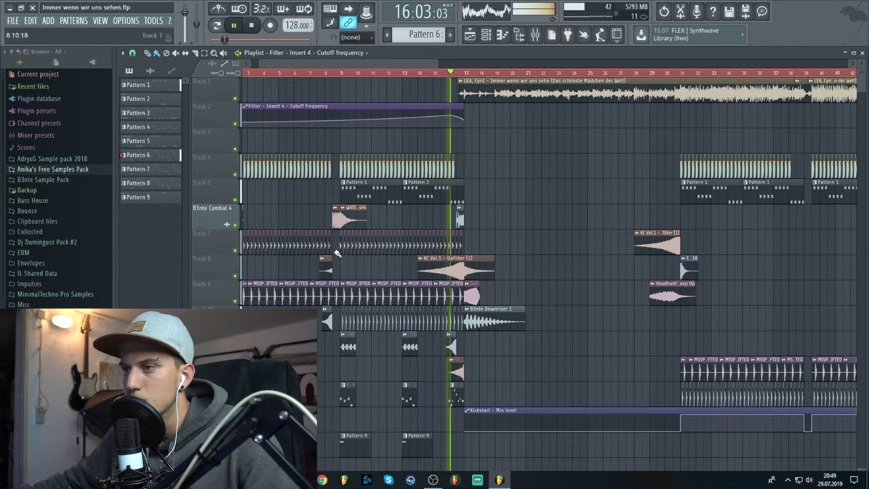
{"action": "key", "text": "space"}
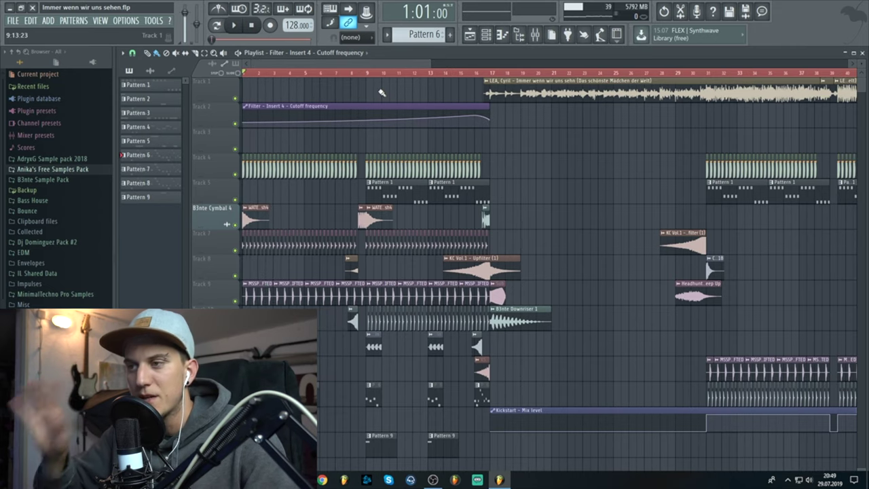
Step: Show the mixer again with the Master track's effect chain
{"action": "scroll", "coordinate": [390, 95], "scroll_direction": "right", "scroll_amount": 8}
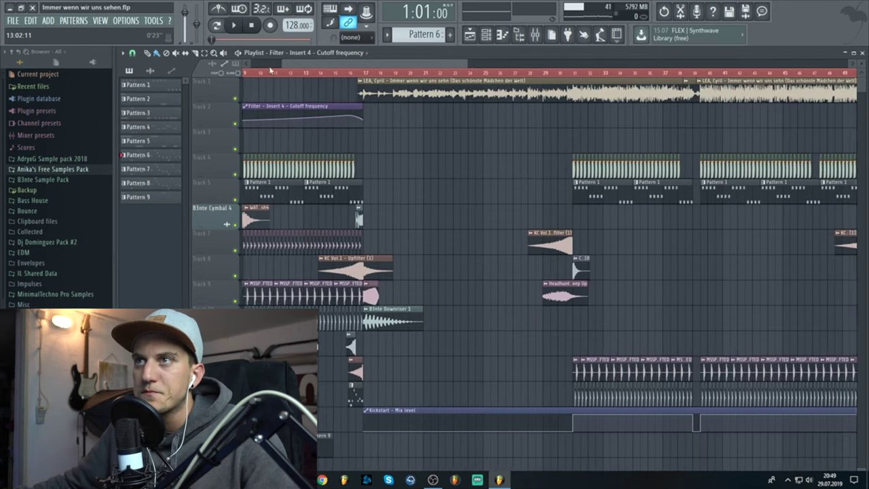
{"action": "left_click", "coordinate": [535, 36]}
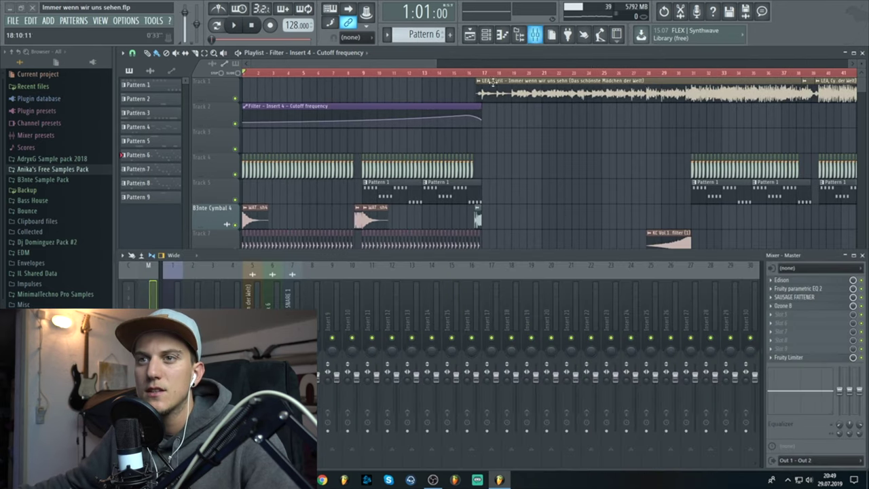
Step: Switch to the Chrome browser and search Google for "izotope ozone 8"
{"action": "left_click", "coordinate": [323, 480]}
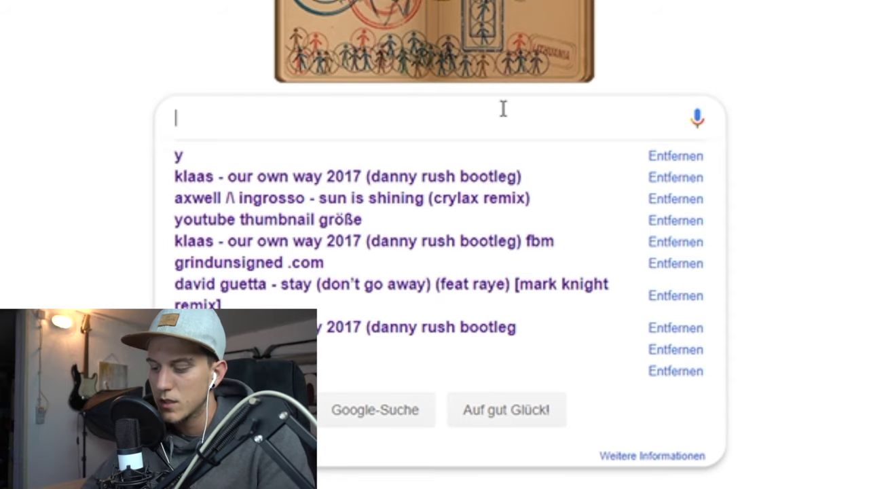
{"action": "type", "text": "izot"}
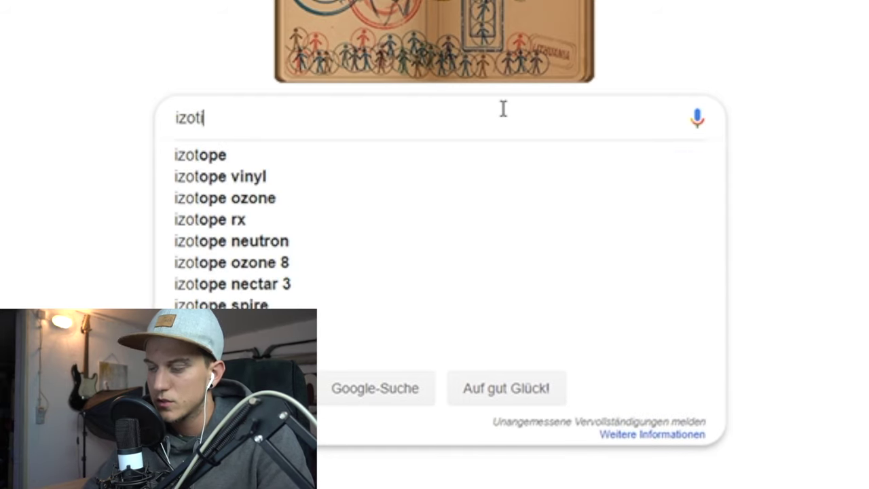
{"action": "type", "text": "ope"}
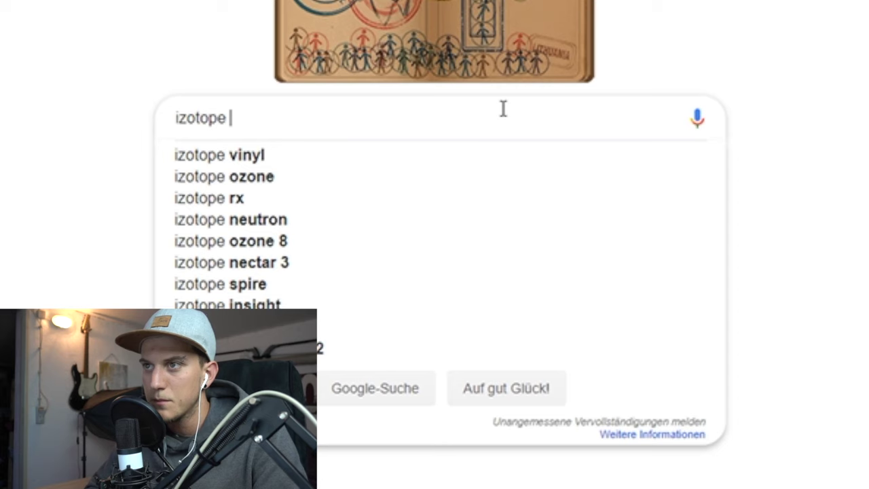
{"action": "key", "text": "Down"}
{"action": "key", "text": "Down"}
{"action": "key", "text": "Down"}
{"action": "key", "text": "Down"}
{"action": "key", "text": "Down"}
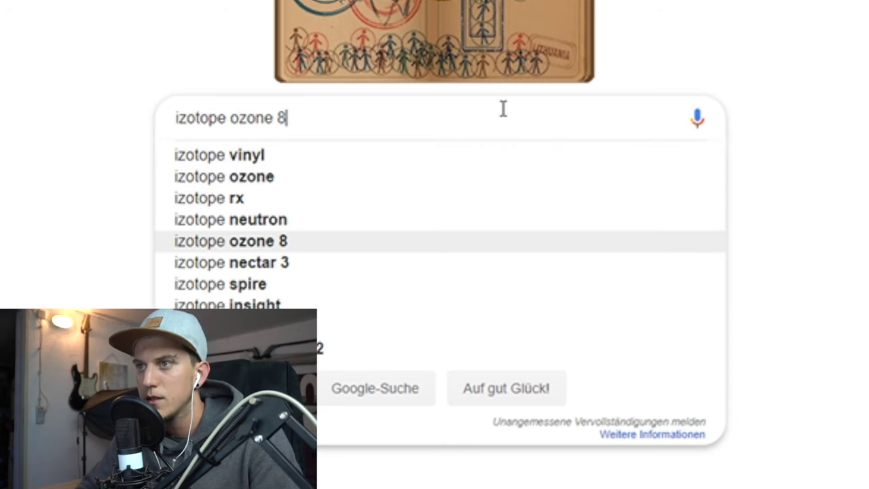
{"action": "key", "text": "Return"}
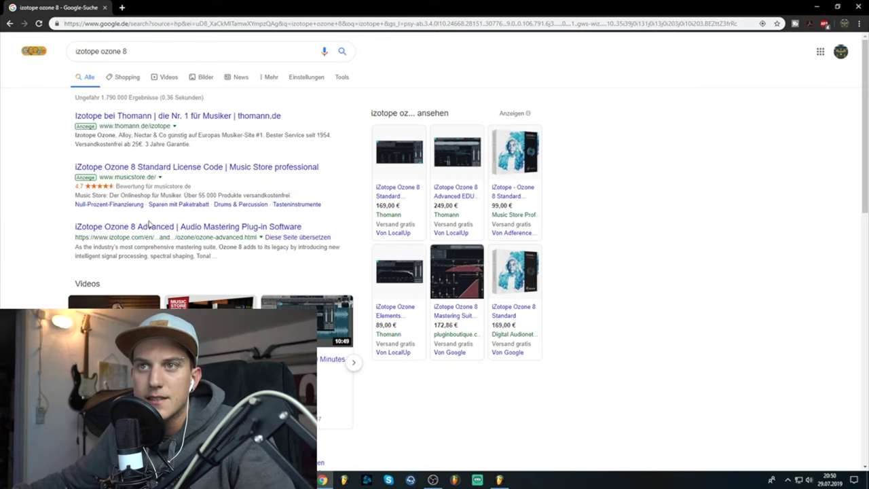
Step: Open Thomann's iZotope page from the search results, look through its categories and top products, and return to FL Studio
{"action": "left_click", "coordinate": [203, 116]}
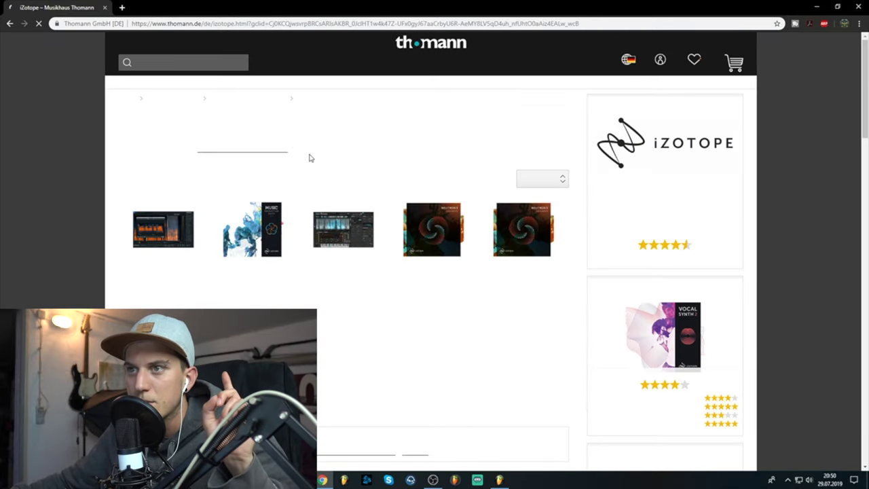
{"action": "scroll", "coordinate": [311, 158], "scroll_direction": "down", "scroll_amount": 3}
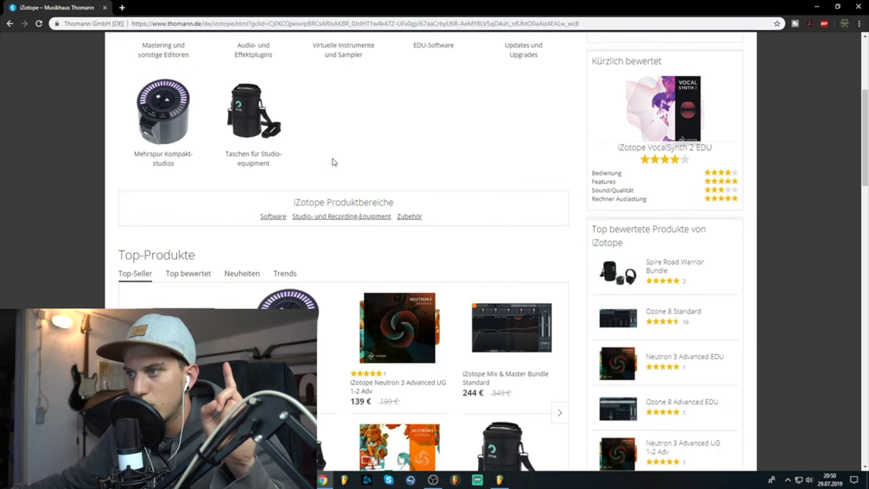
{"action": "scroll", "coordinate": [332, 164], "scroll_direction": "down", "scroll_amount": 2}
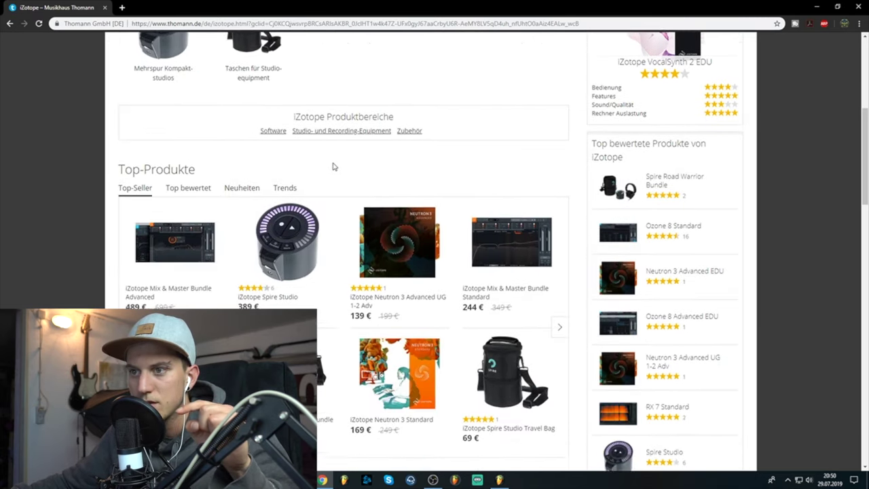
{"action": "scroll", "coordinate": [332, 171], "scroll_direction": "up", "scroll_amount": 5}
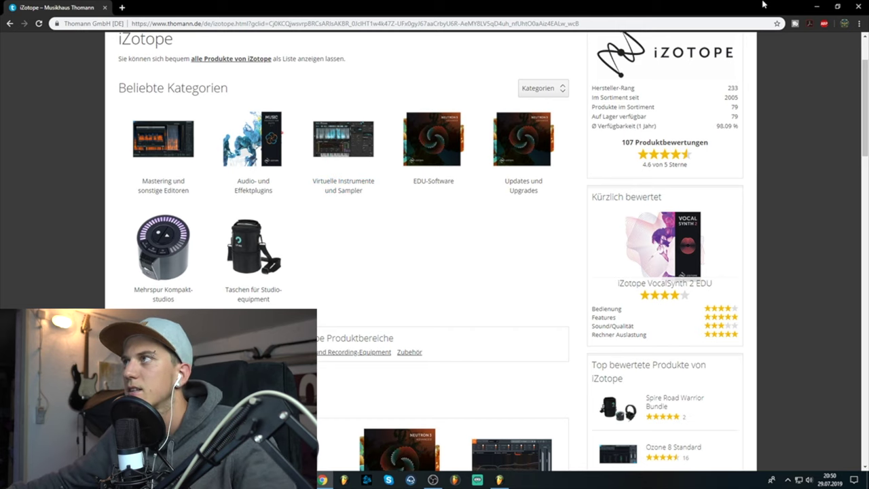
{"action": "left_click", "coordinate": [816, 6]}
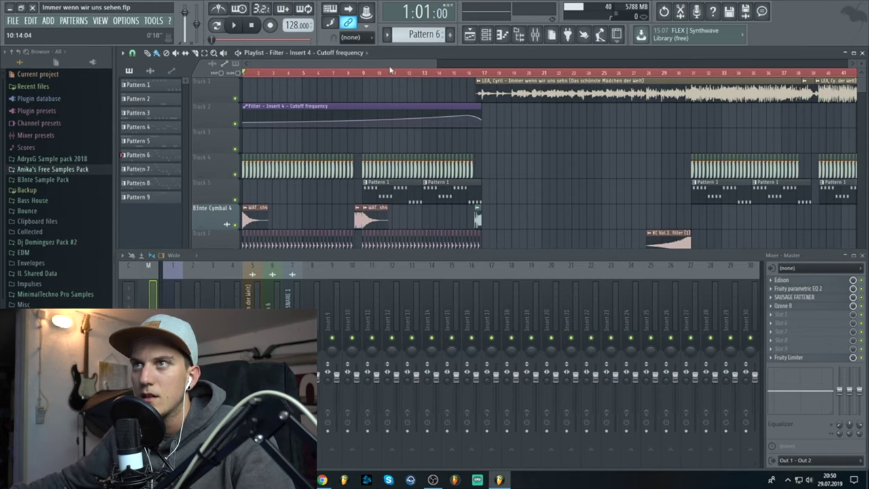
Step: Open the plugin manager from the generator plugin selection and look through the full list of installed plugins
{"action": "left_click", "coordinate": [131, 21]}
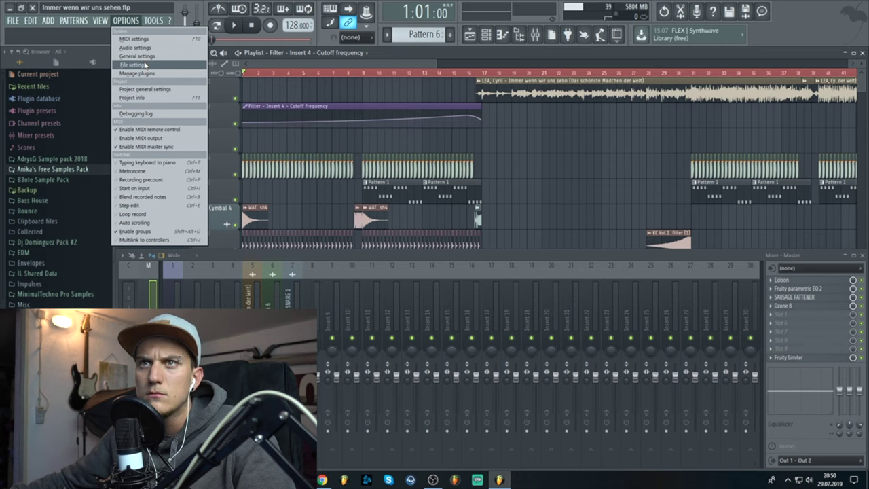
{"action": "left_click", "coordinate": [16, 22]}
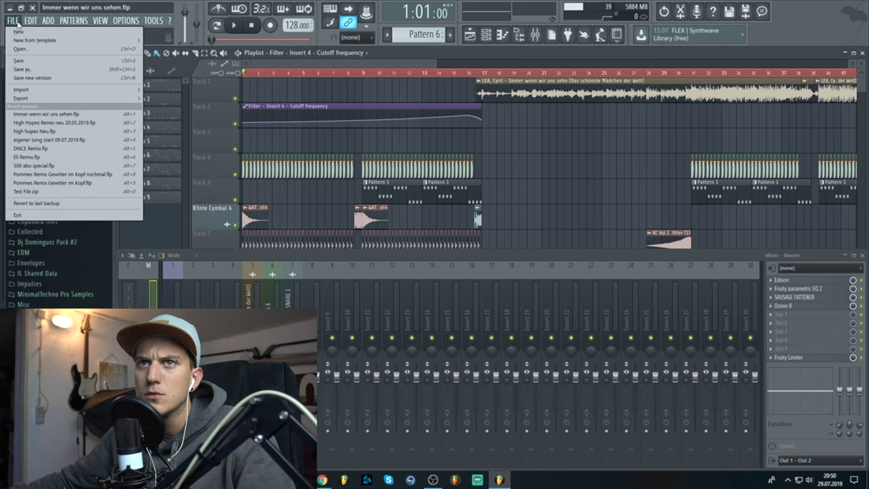
{"action": "mouse_move", "coordinate": [49, 22]}
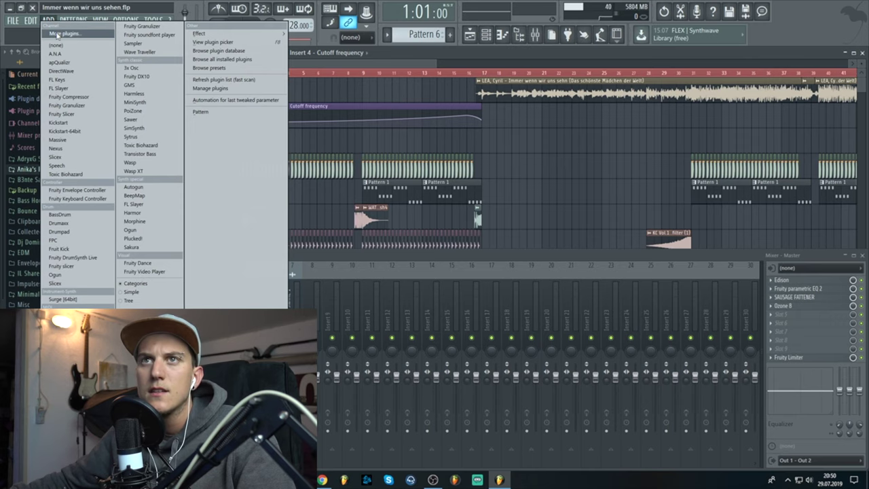
{"action": "left_click", "coordinate": [58, 34]}
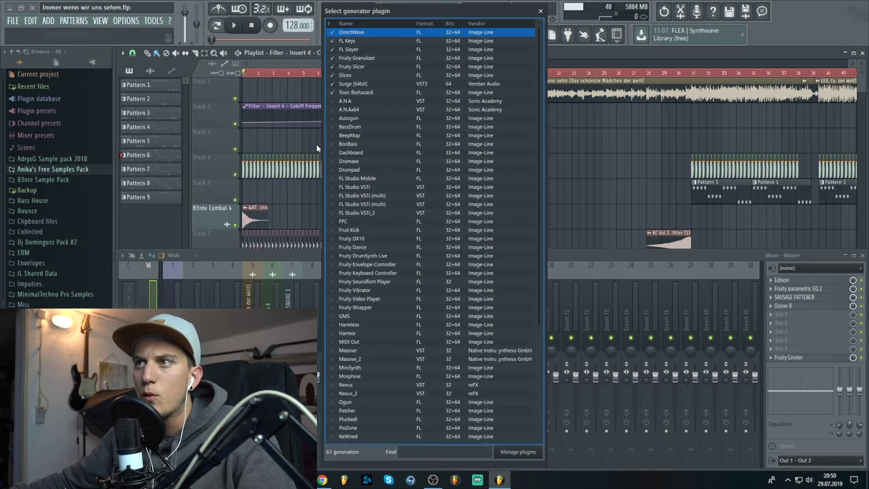
{"action": "left_click", "coordinate": [518, 452]}
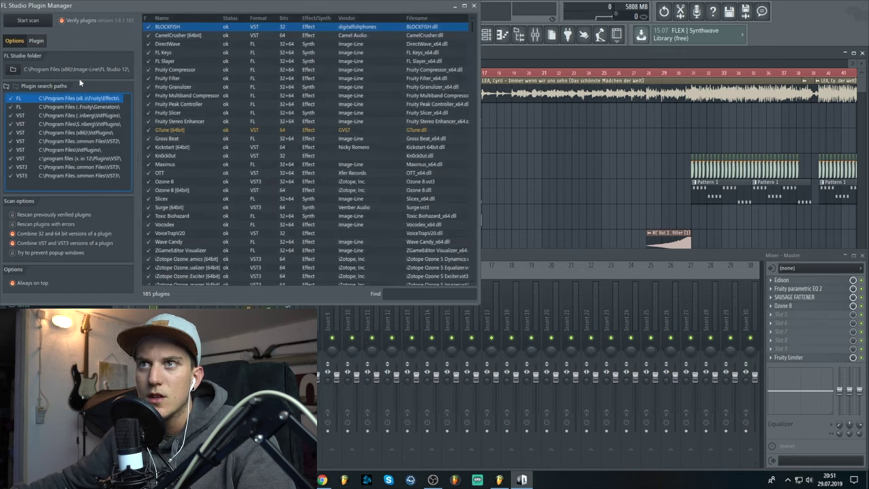
{"action": "scroll", "coordinate": [172, 142], "scroll_direction": "down", "scroll_amount": 20}
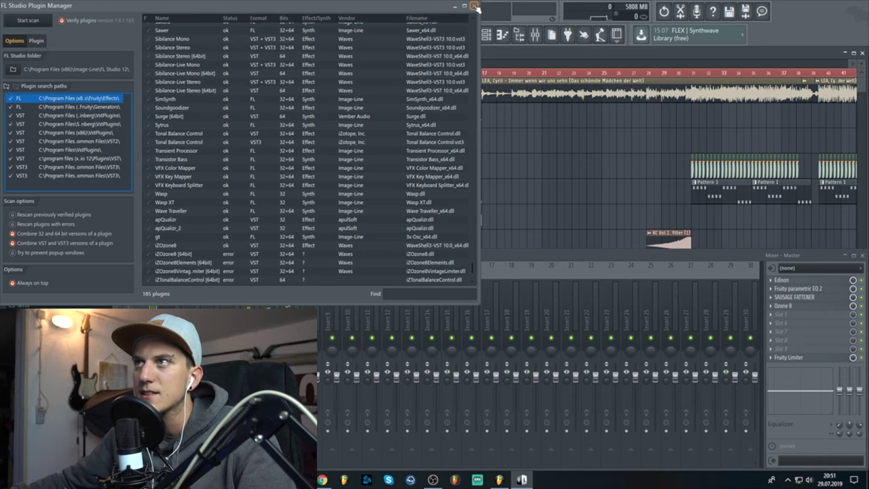
Step: Look through the Ozone 8 and iZOzone8 entries in the plugin manager's list and close the manager
{"action": "scroll", "coordinate": [224, 126], "scroll_direction": "down", "scroll_amount": 1}
{"action": "scroll", "coordinate": [173, 170], "scroll_direction": "up", "scroll_amount": 8}
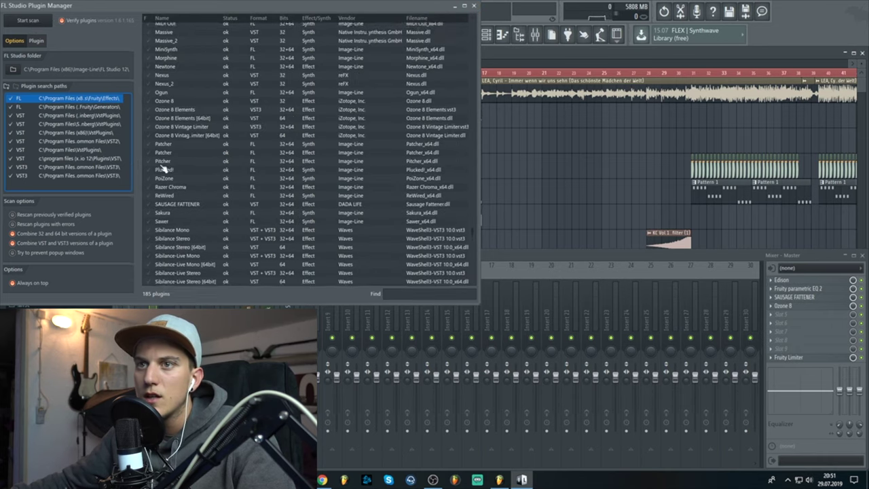
{"action": "scroll", "coordinate": [169, 203], "scroll_direction": "down", "scroll_amount": 8}
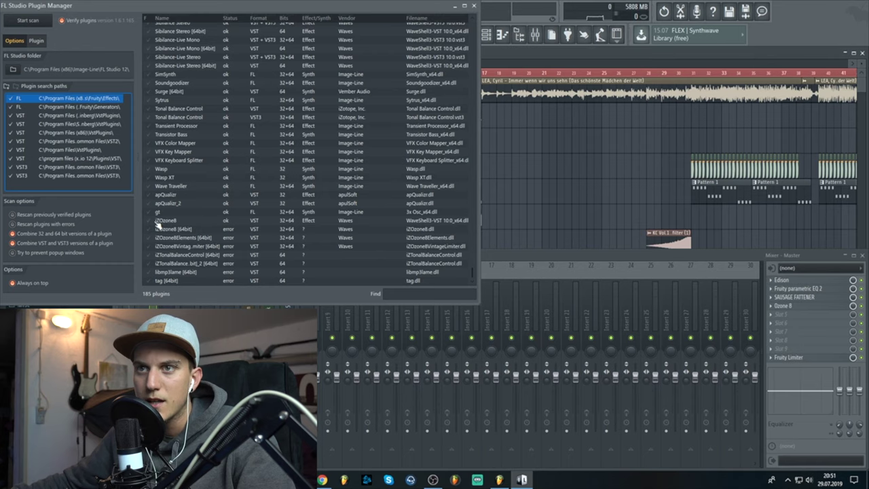
{"action": "left_click", "coordinate": [475, 6]}
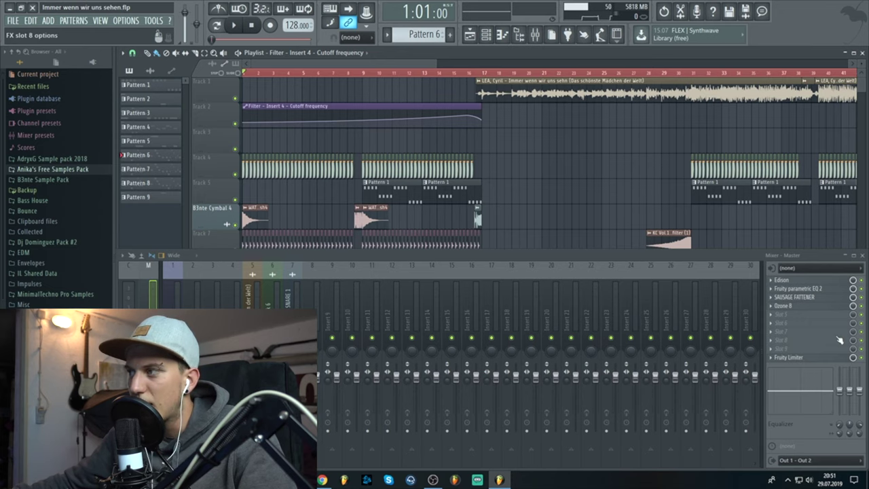
Step: Locate Ozone 8 among the effects offered for the Master track's empty slot 5, and stop the song playback
{"action": "left_click", "coordinate": [778, 317]}
{"action": "mouse_move", "coordinate": [778, 275]}
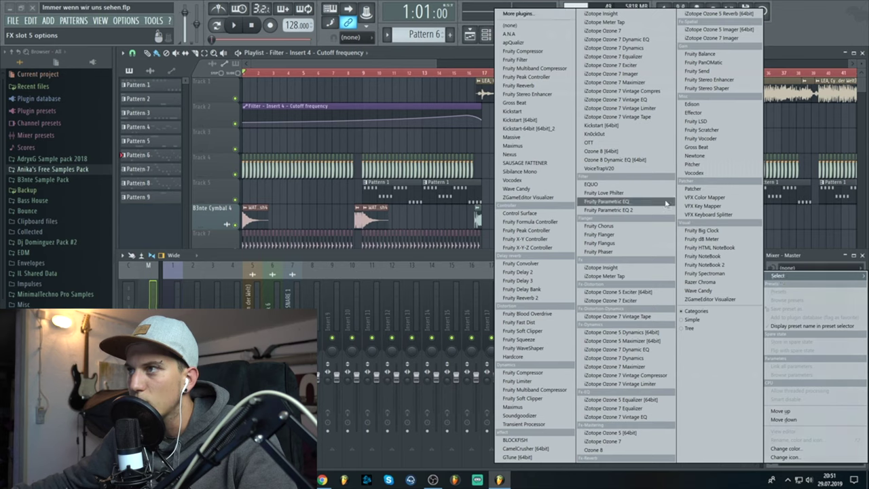
{"action": "left_click", "coordinate": [619, 450]}
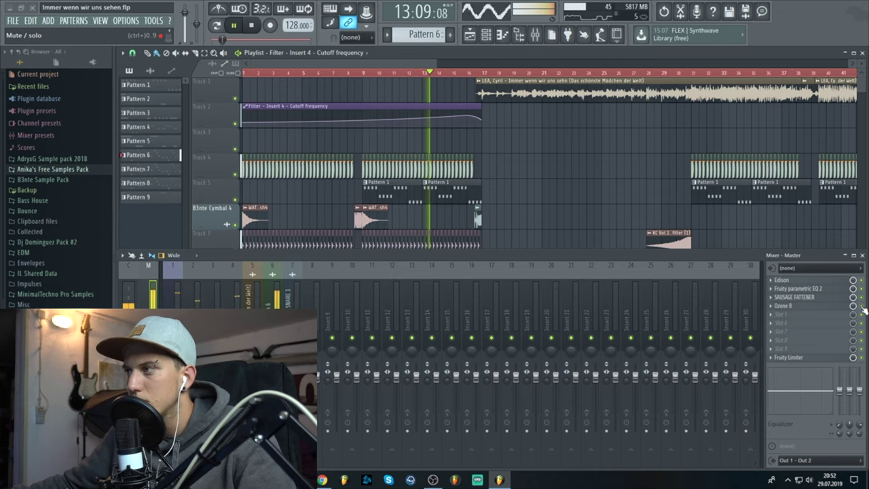
{"action": "key", "text": "space"}
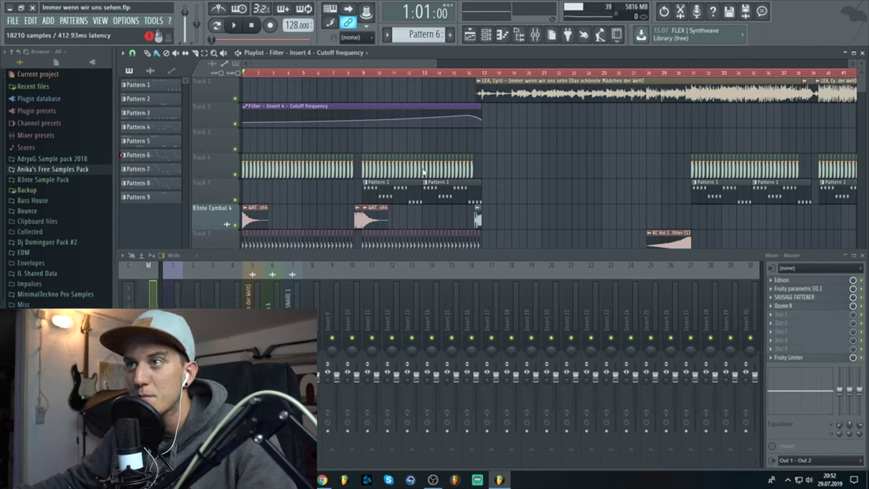
Step: Open the existing Ozone 8 on the Master track, view its Maximizer settings, and close it again
{"action": "left_click", "coordinate": [799, 306]}
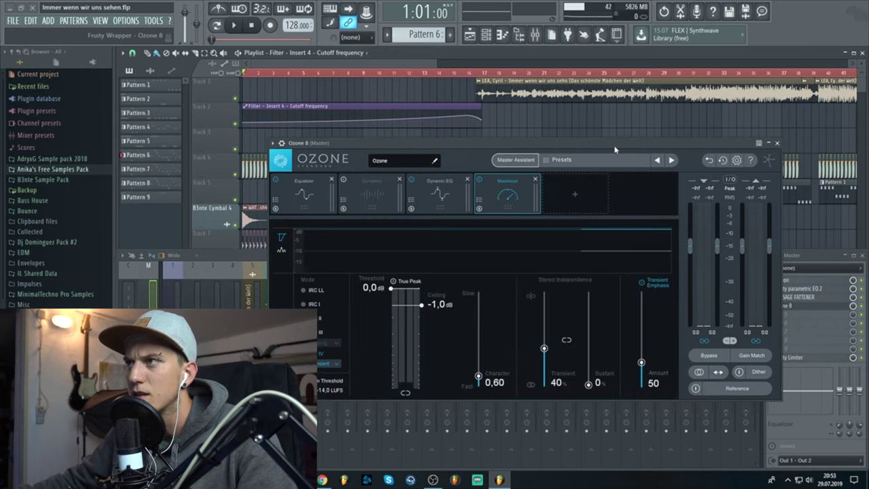
{"action": "left_click_drag", "start_coordinate": [614, 145], "coordinate": [551, 144]}
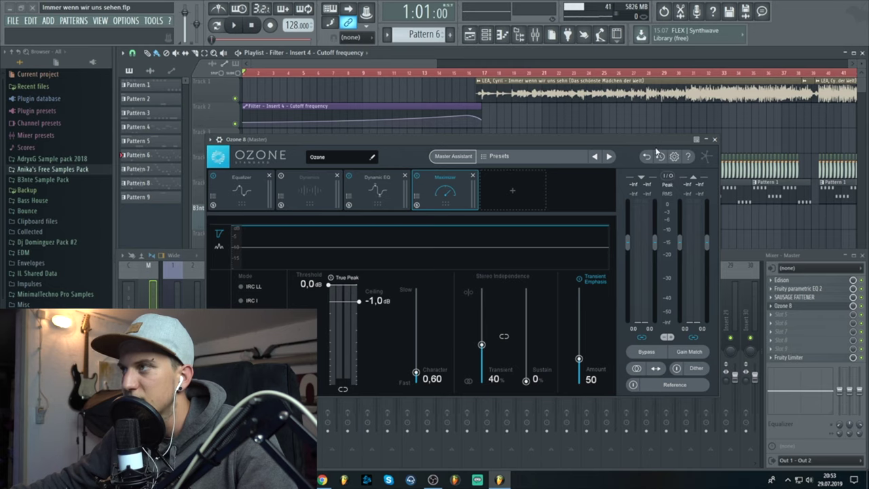
{"action": "key", "text": "Escape"}
Step: Empty slot 4 of the Master track and load a fresh Ozone 8 instance into it
{"action": "left_click", "coordinate": [772, 306]}
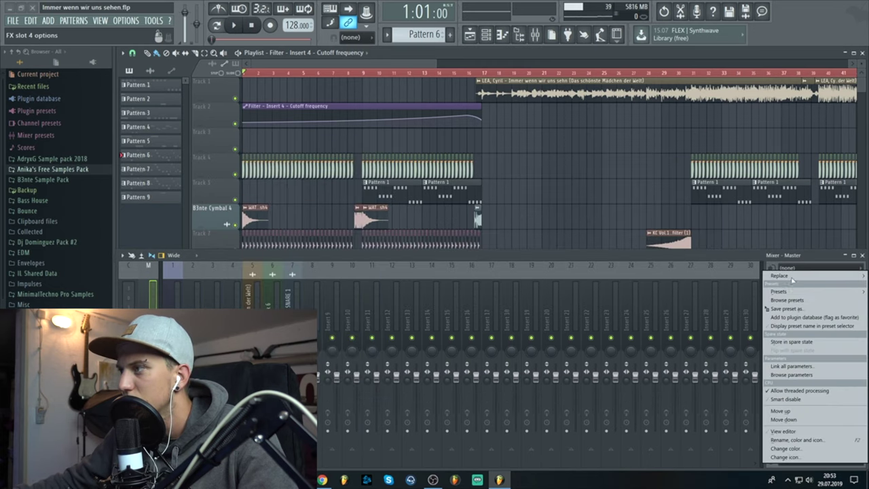
{"action": "mouse_move", "coordinate": [789, 280]}
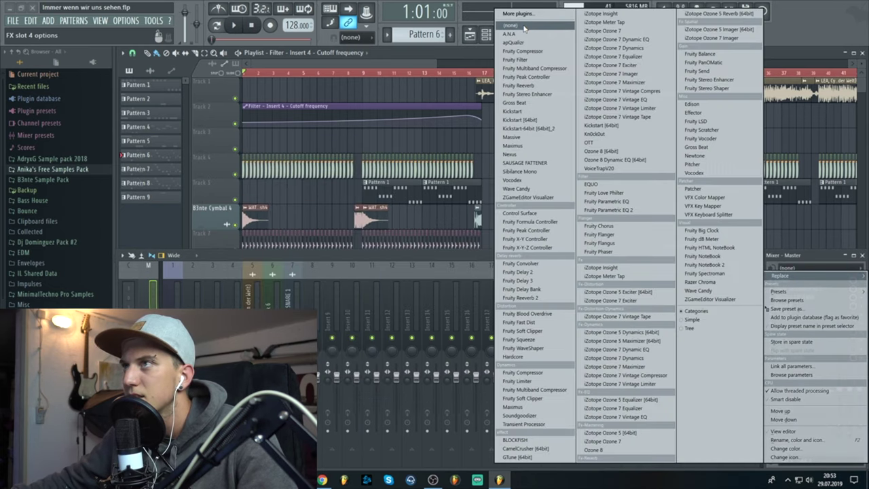
{"action": "left_click", "coordinate": [509, 25]}
{"action": "left_click", "coordinate": [772, 308]}
{"action": "mouse_move", "coordinate": [781, 276]}
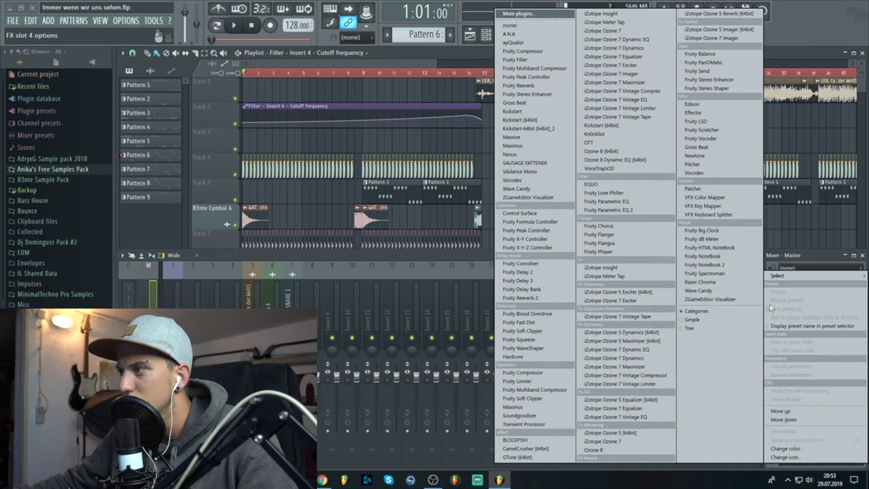
{"action": "left_click", "coordinate": [610, 449]}
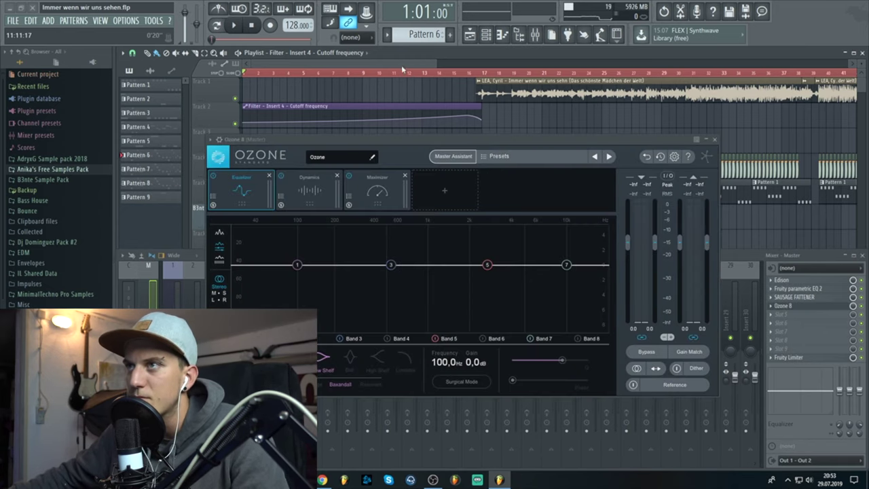
Step: Clear the playlist's time selection by placing the playhead at bar 9, and close the Ozone 8 and mixer windows
{"action": "left_click_drag", "start_coordinate": [544, 141], "coordinate": [541, 109]}
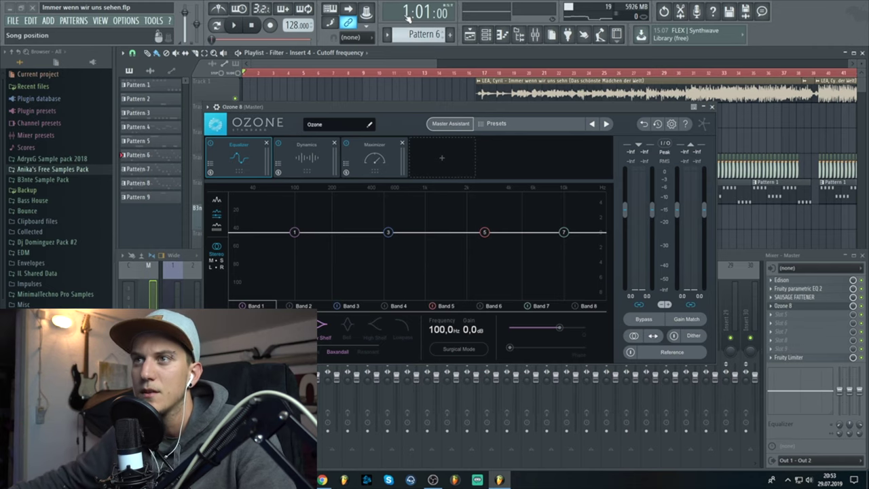
{"action": "left_click_drag", "start_coordinate": [393, 108], "coordinate": [506, 92]}
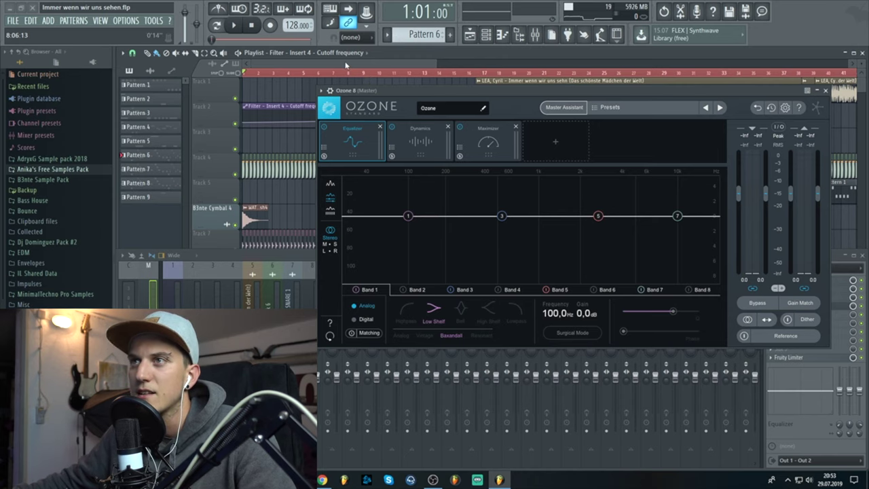
{"action": "left_click_drag", "start_coordinate": [479, 104], "coordinate": [560, 96]}
{"action": "left_click", "coordinate": [373, 75]}
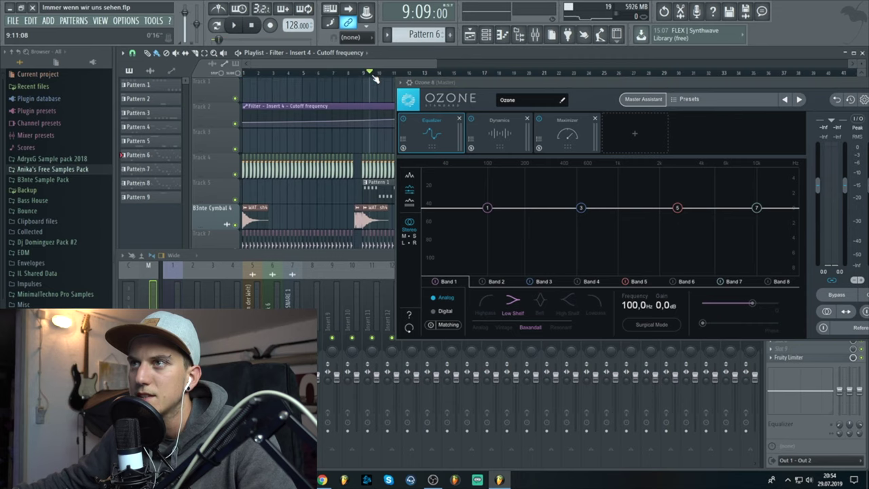
{"action": "left_click_drag", "start_coordinate": [823, 85], "coordinate": [645, 75]}
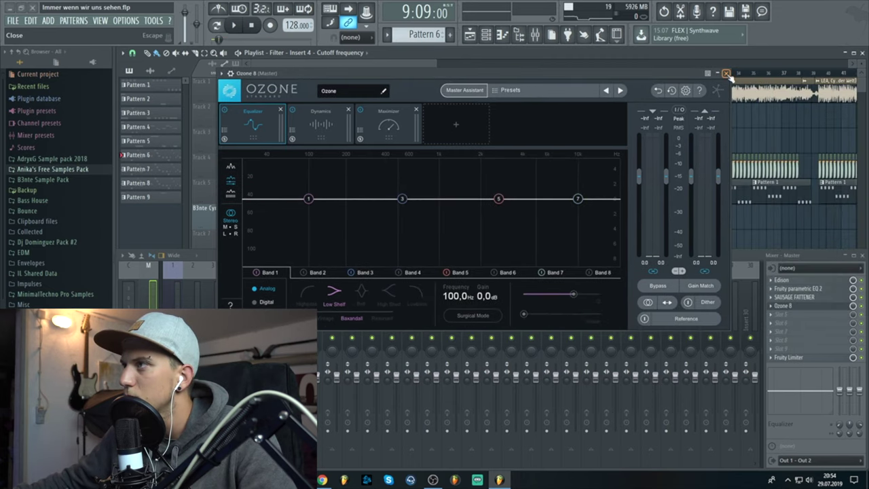
{"action": "left_click", "coordinate": [726, 73]}
{"action": "left_click", "coordinate": [862, 256]}
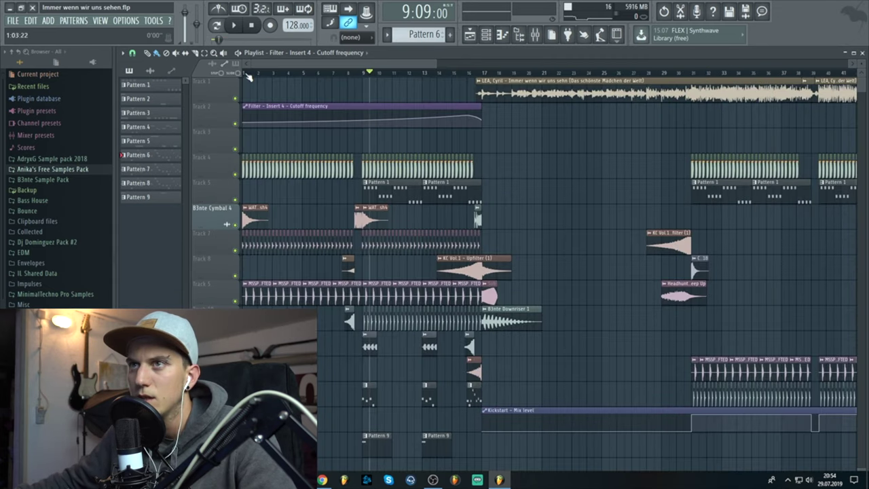
Step: Select bars 1 through 16 in the playlist timeline and look over the arrangement
{"action": "mouse_move", "coordinate": [243, 72]}
{"action": "left_mouse_down"}
{"action": "mouse_move", "coordinate": [475, 78]}
{"action": "mouse_move", "coordinate": [483, 87]}
{"action": "left_mouse_up"}
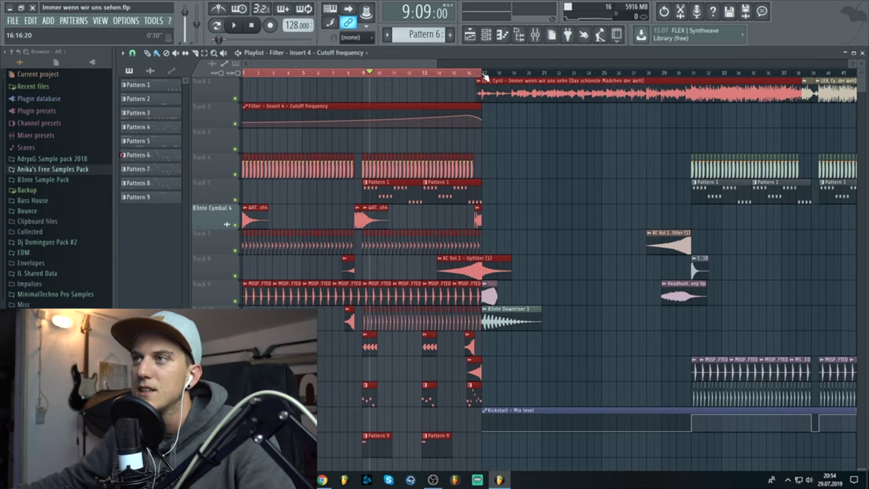
{"action": "scroll", "coordinate": [481, 74], "scroll_direction": "down", "scroll_amount": 4}
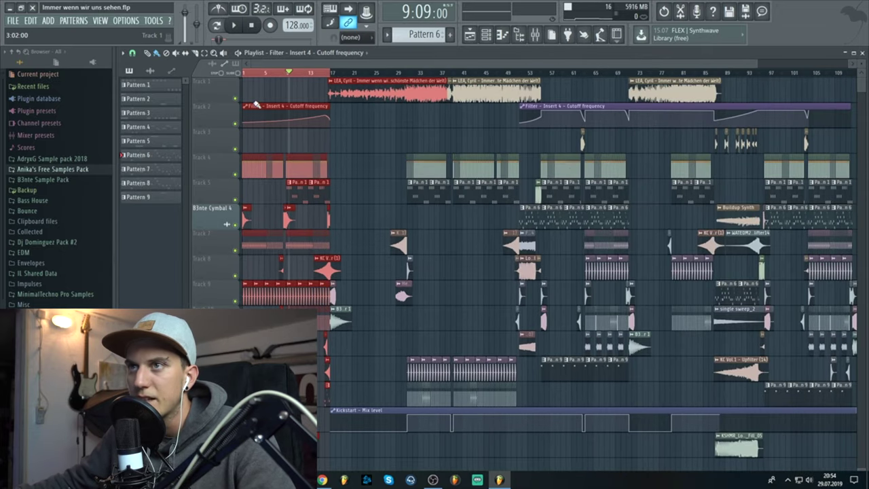
{"action": "scroll", "coordinate": [300, 68], "scroll_direction": "up", "scroll_amount": 5}
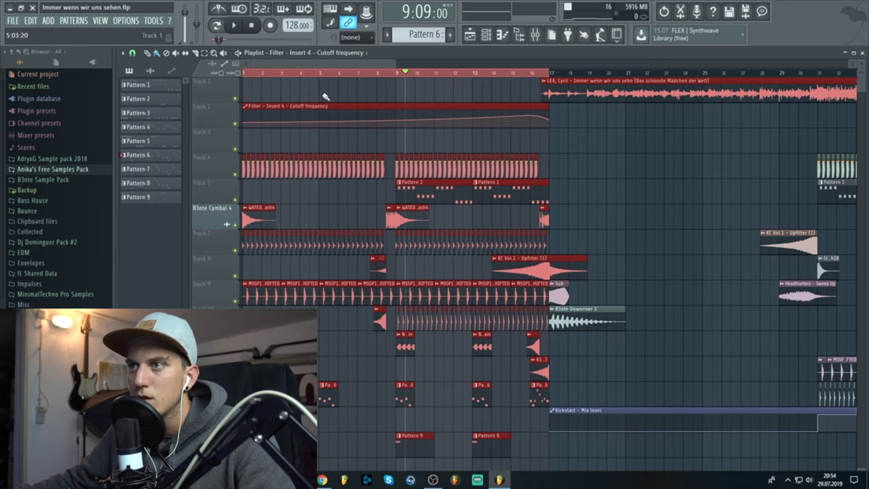
{"action": "scroll", "coordinate": [365, 160], "scroll_direction": "down", "scroll_amount": 2}
Step: Replace the playlist's time selection with bars 9 through 16 and play that section briefly
{"action": "left_click", "coordinate": [336, 74]}
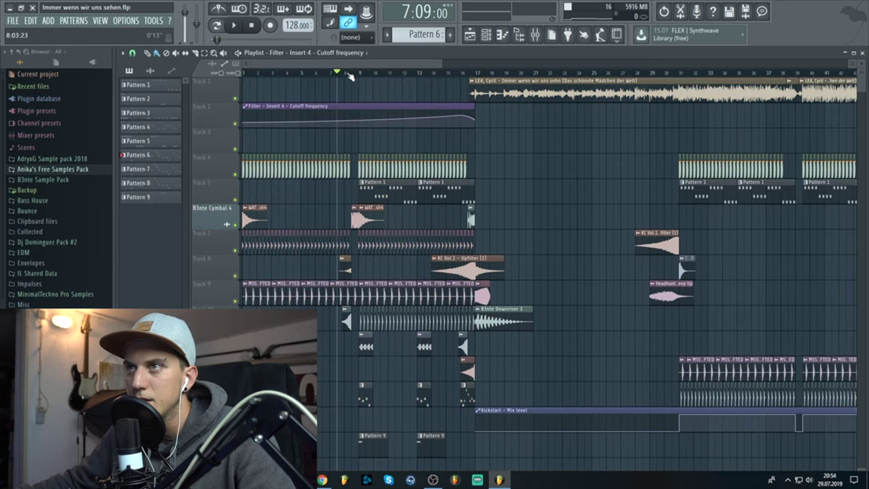
{"action": "left_click_drag", "start_coordinate": [361, 75], "coordinate": [479, 80]}
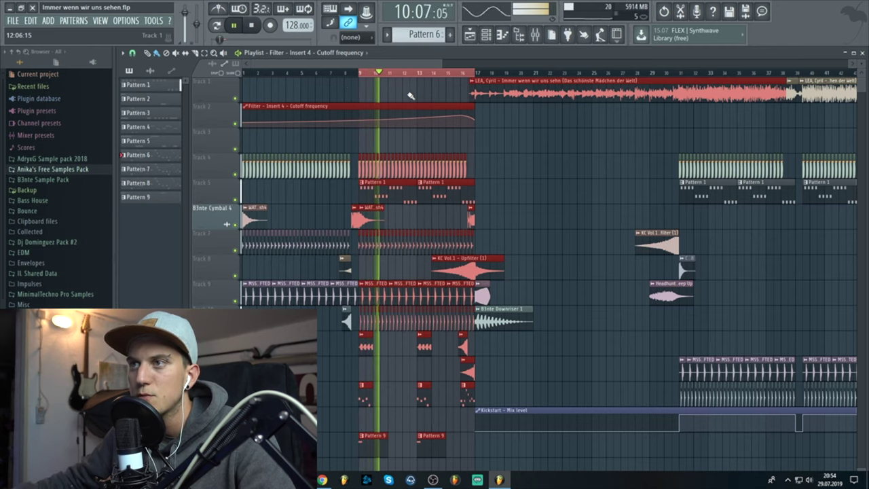
{"action": "key", "text": "space"}
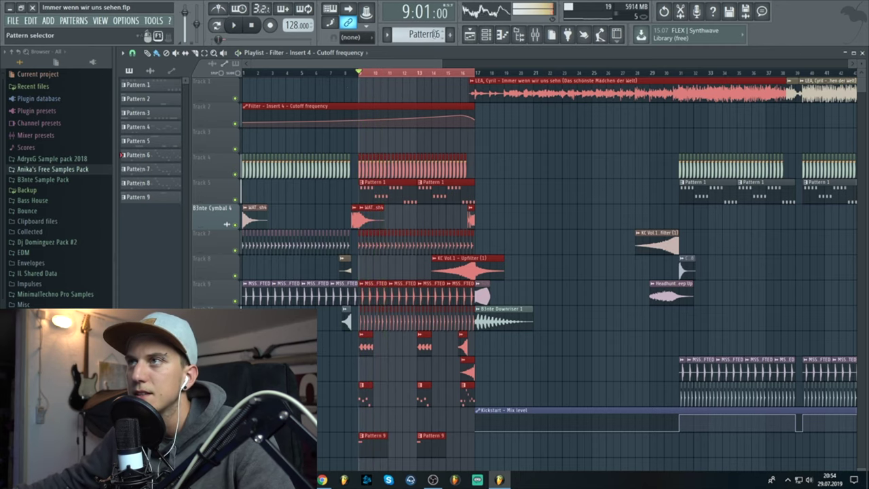
Step: Reopen Ozone 8 from the mixer and start its Master Assistant with Streaming as the target, after viewing the CD and Reference options
{"action": "left_click", "coordinate": [534, 34]}
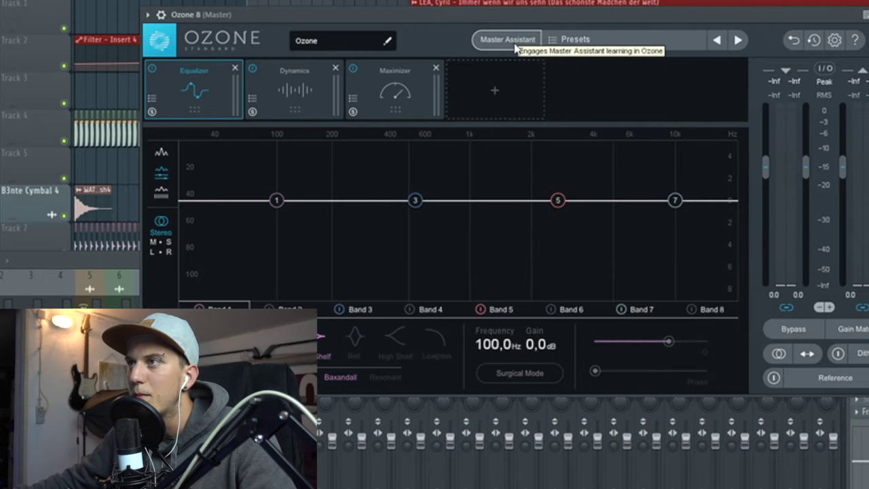
{"action": "left_click", "coordinate": [514, 44]}
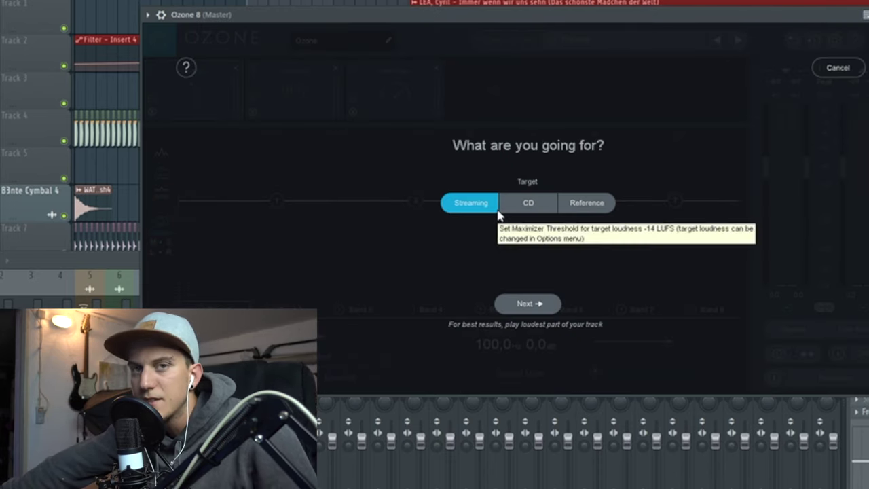
{"action": "left_click", "coordinate": [534, 209]}
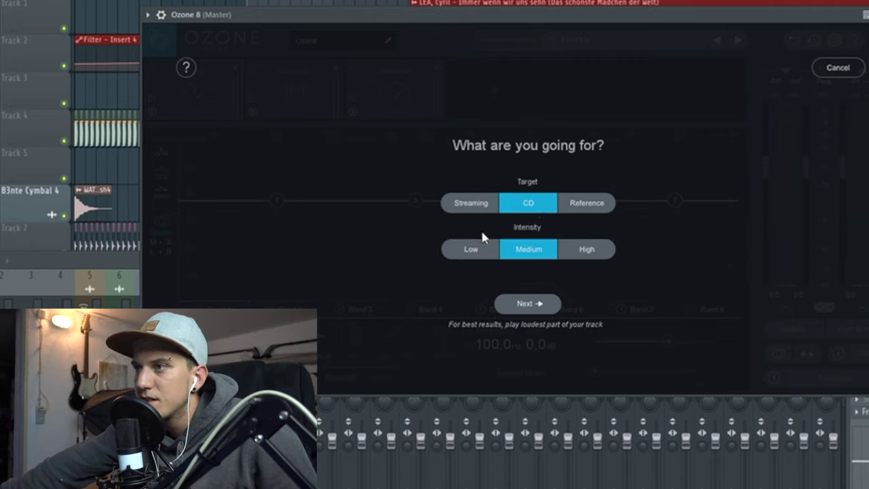
{"action": "left_click", "coordinate": [582, 215]}
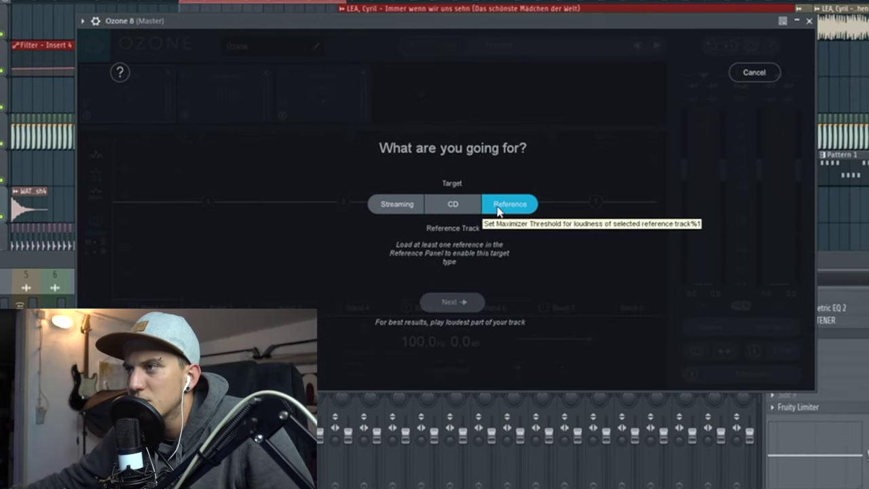
{"action": "left_click", "coordinate": [556, 211]}
{"action": "left_click", "coordinate": [408, 206]}
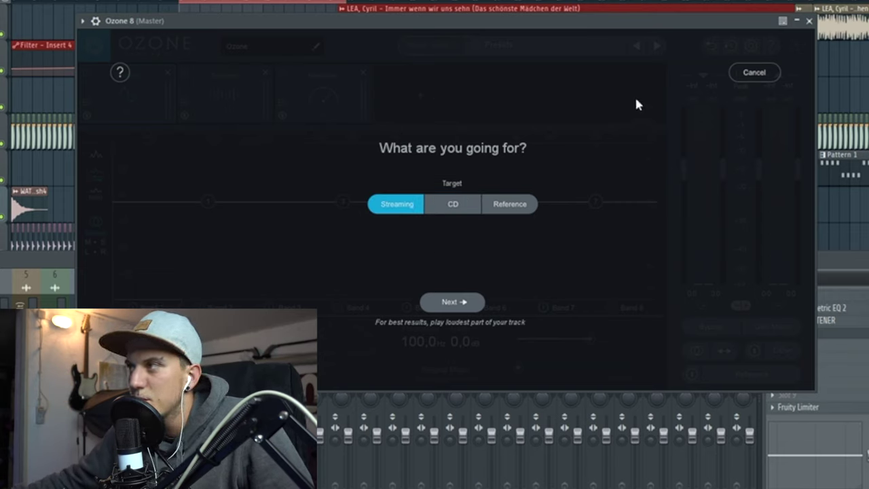
{"action": "left_click", "coordinate": [448, 302]}
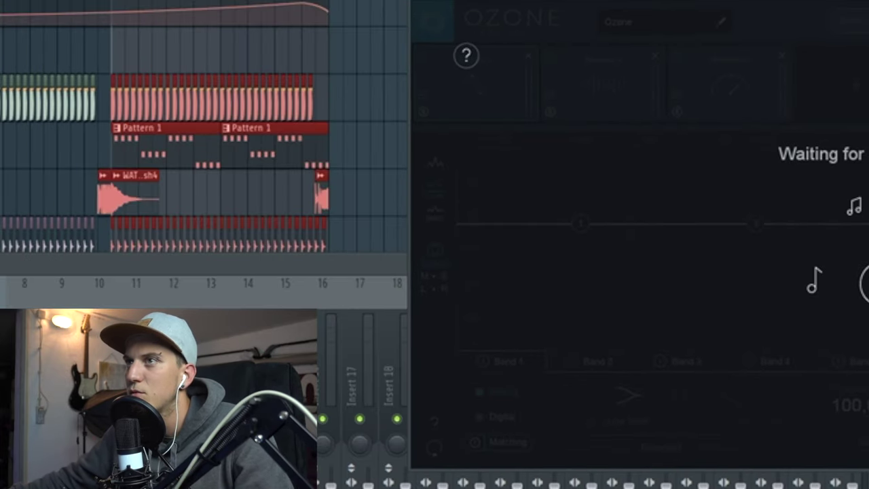
Step: Play the selected section for the Master Assistant to analyze and accept its mastering suggestion
{"action": "key", "text": "space"}
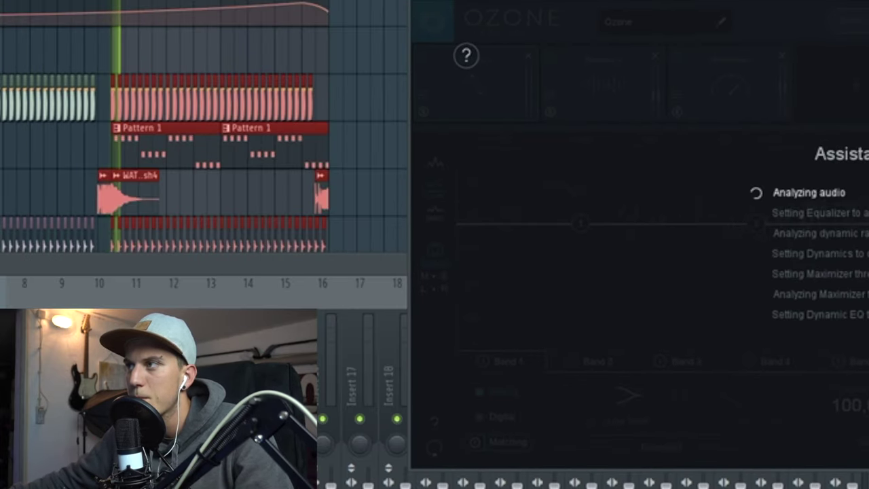
{"action": "left_click_drag", "start_coordinate": [683, 1], "coordinate": [262, 0]}
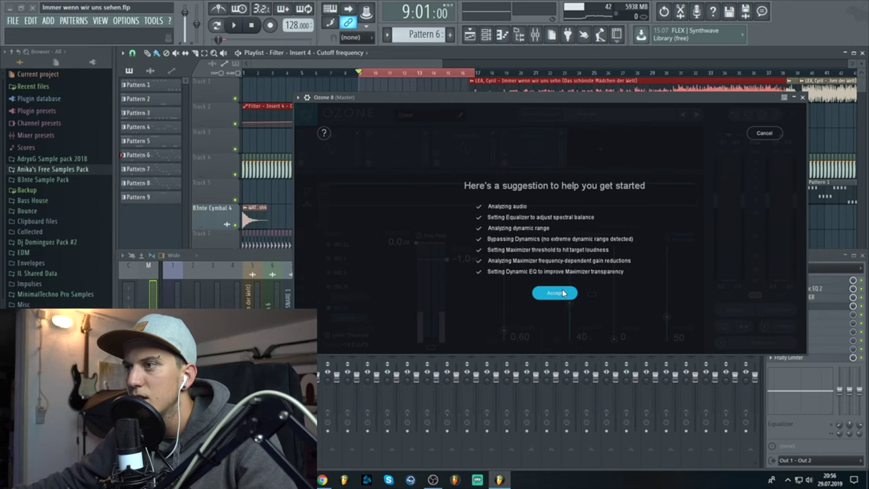
{"action": "left_click", "coordinate": [433, 328]}
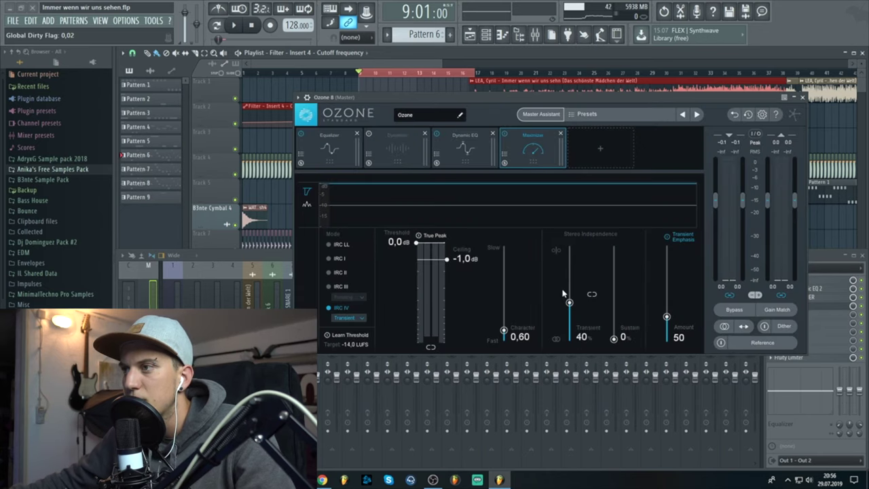
Step: Examine the suggested settings in Ozone 8's Equalizer, Dynamics and Dynamic EQ modules
{"action": "left_click", "coordinate": [326, 146]}
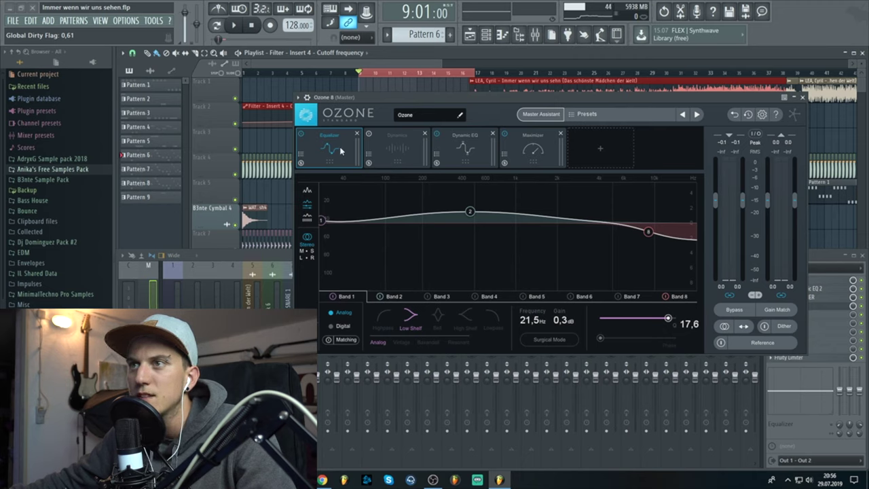
{"action": "left_click", "coordinate": [393, 150]}
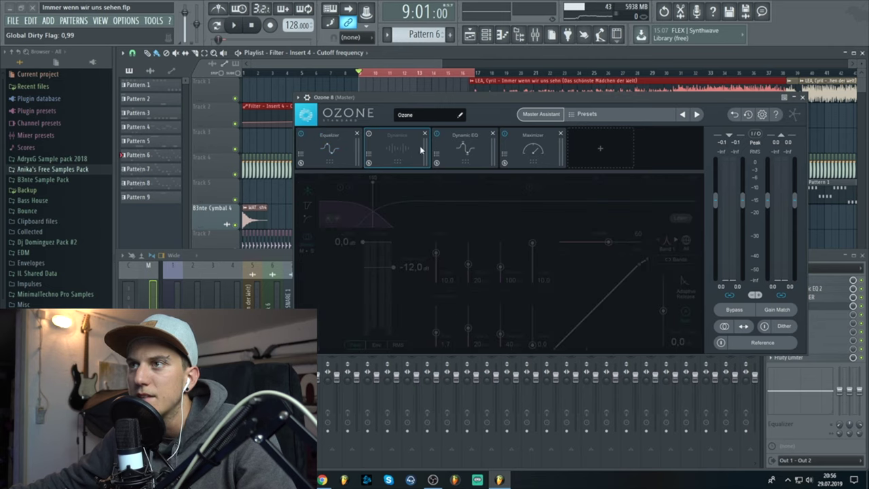
{"action": "left_click", "coordinate": [462, 163]}
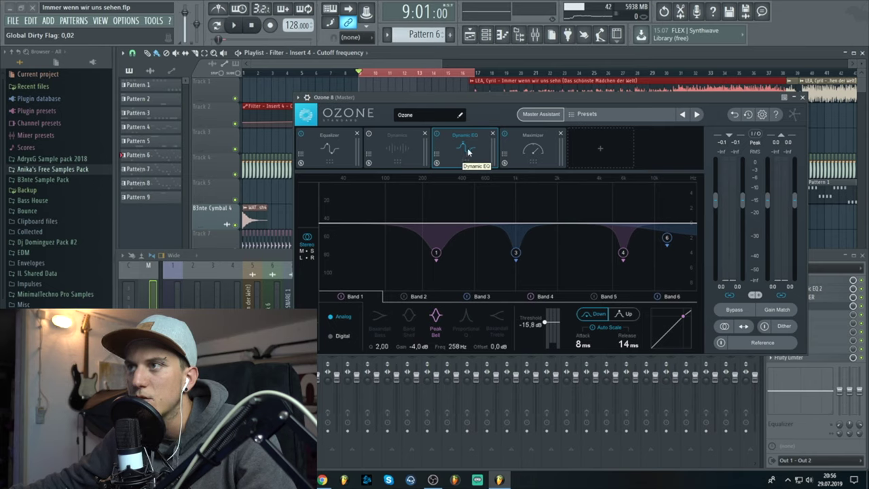
Step: Examine the Maximizer's suggested settings and review them alongside the Equalizer, Dynamics and Dynamic EQ modules
{"action": "left_click", "coordinate": [525, 146]}
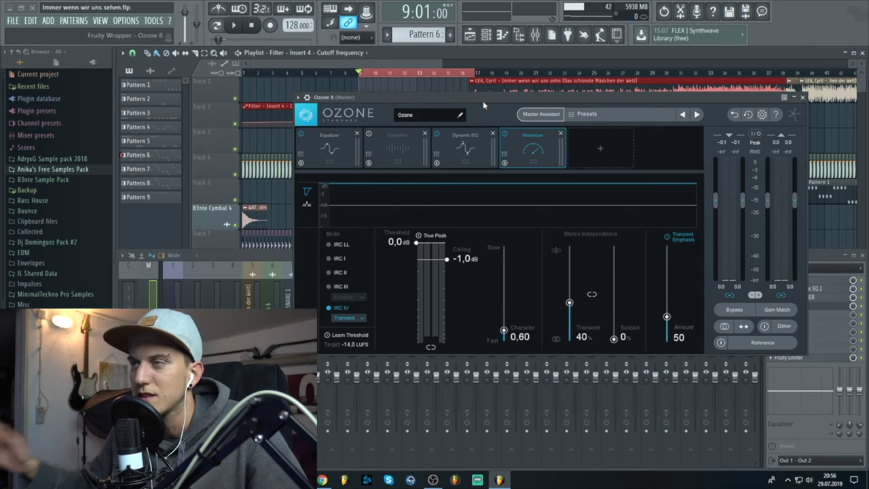
{"action": "left_click", "coordinate": [437, 150]}
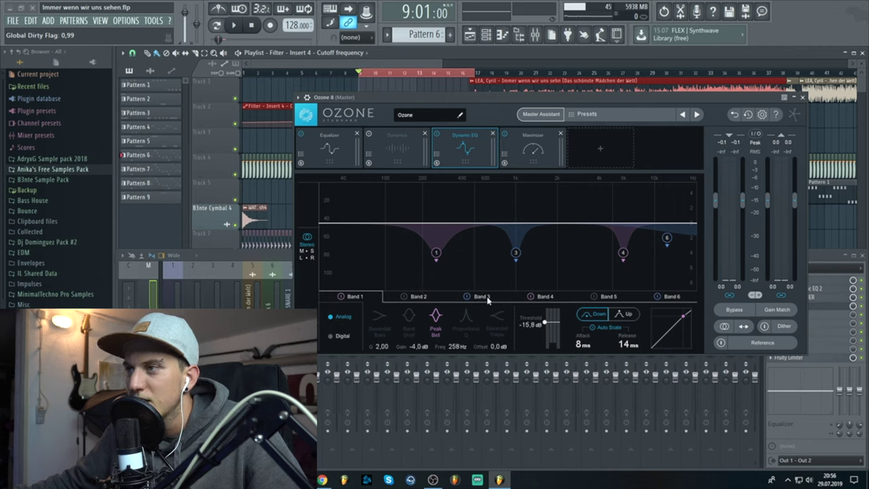
{"action": "left_click", "coordinate": [534, 157]}
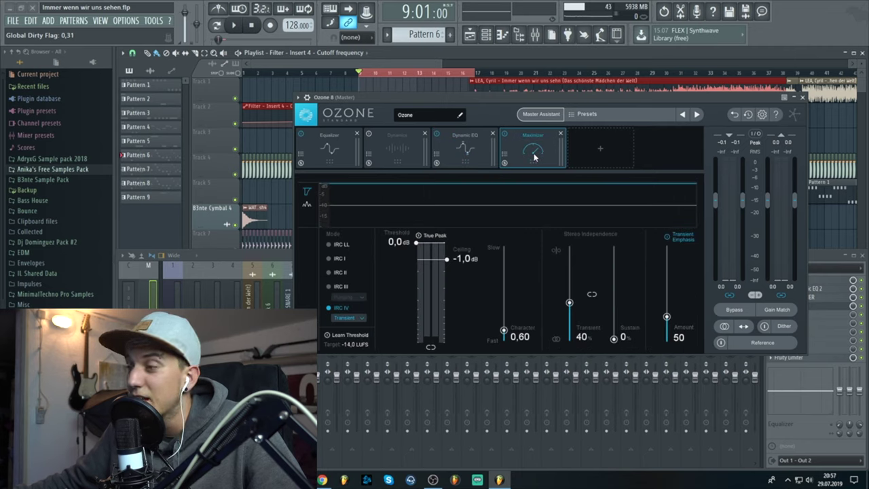
{"action": "left_click", "coordinate": [340, 147]}
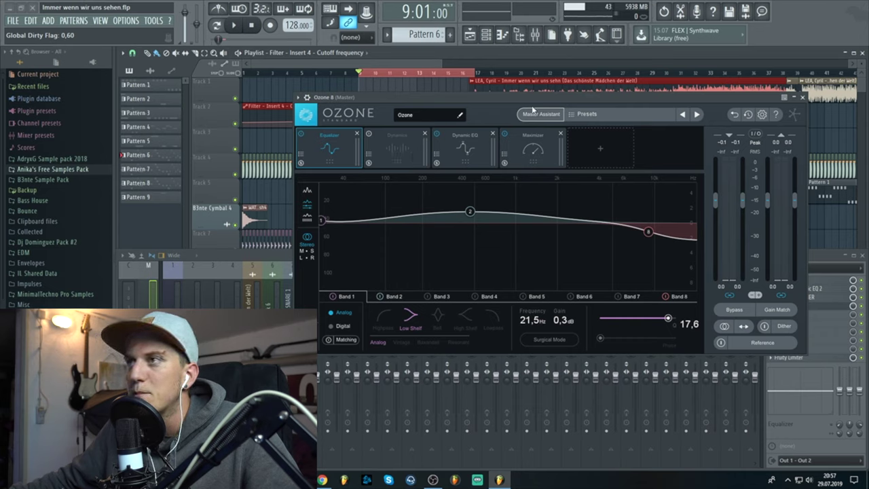
{"action": "left_click", "coordinate": [379, 138]}
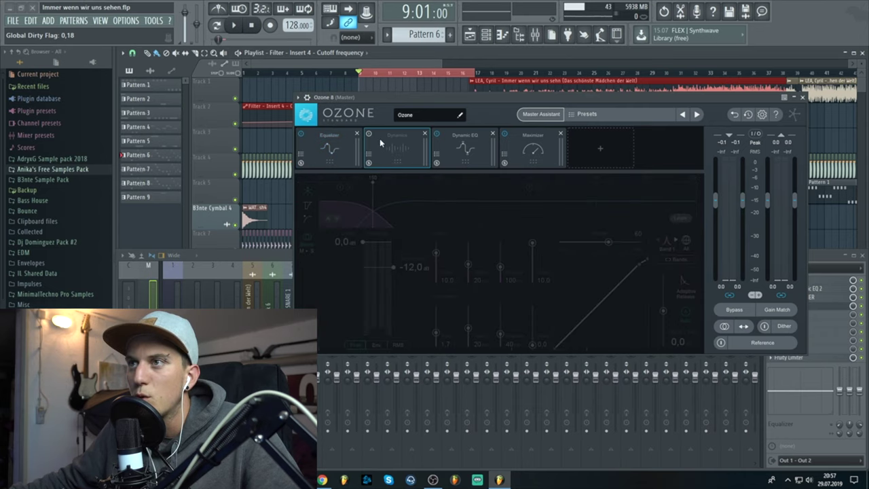
{"action": "left_click", "coordinate": [457, 140]}
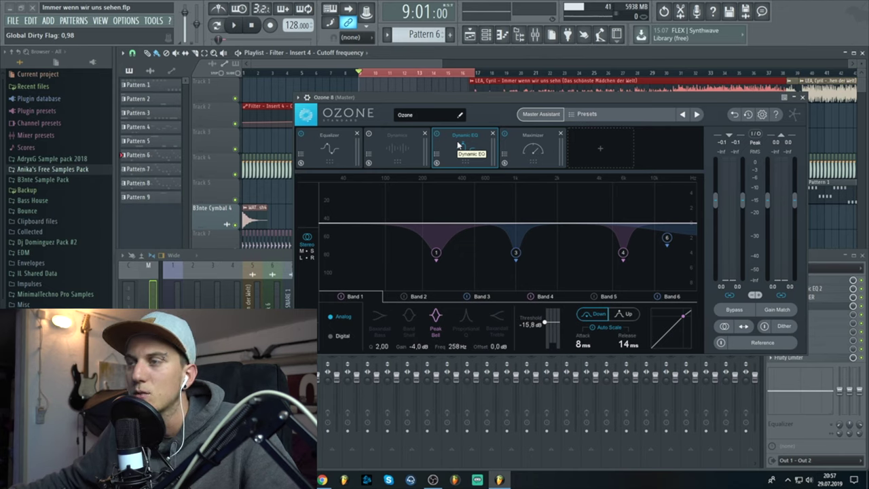
{"action": "left_click", "coordinate": [327, 147]}
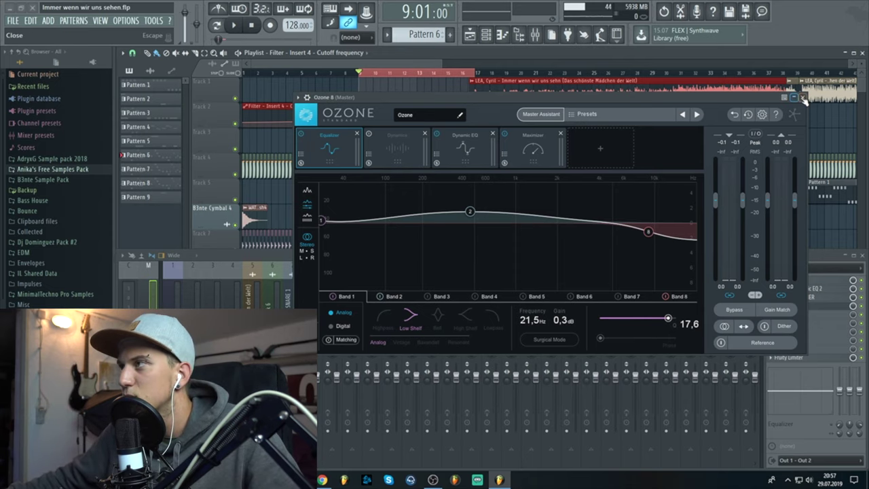
Step: Inspect the Master track's Fruity Parametric EQ 2 with its preset list, and Sausage Fattener's Fatness setting
{"action": "left_click", "coordinate": [829, 307]}
{"action": "left_click", "coordinate": [808, 288]}
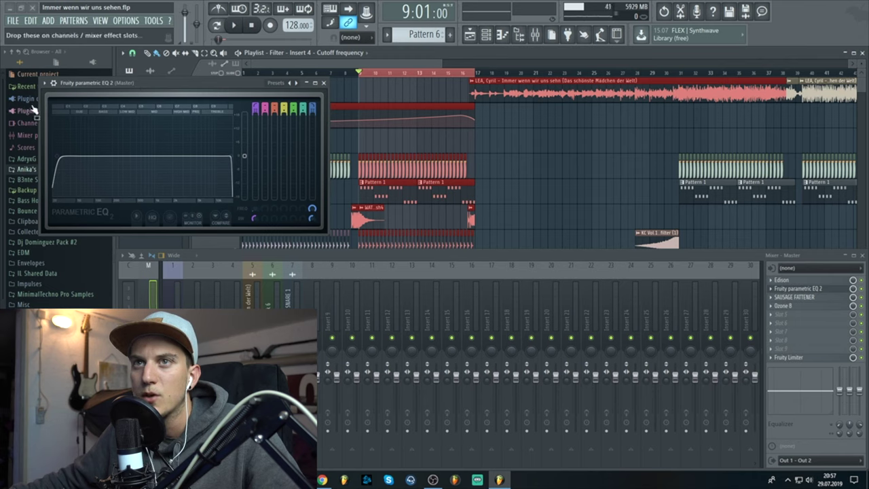
{"action": "left_click", "coordinate": [45, 82]}
{"action": "mouse_move", "coordinate": [82, 112]}
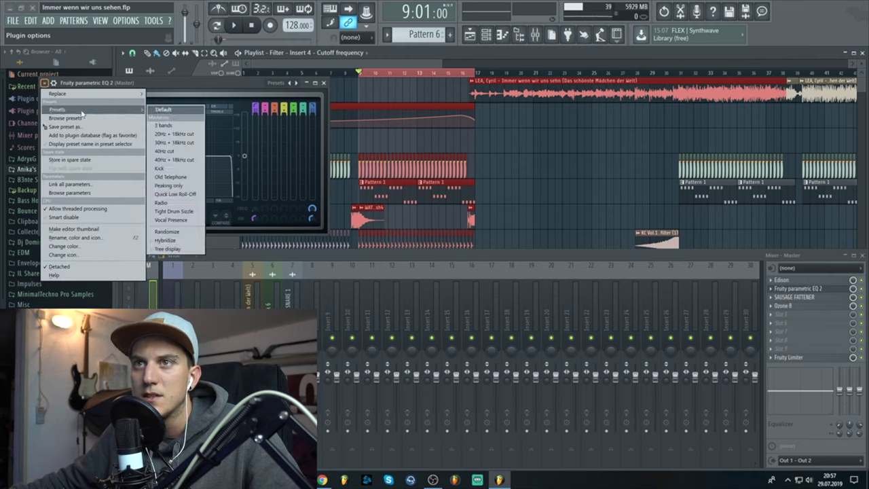
{"action": "left_click", "coordinate": [324, 83]}
{"action": "left_click", "coordinate": [798, 299]}
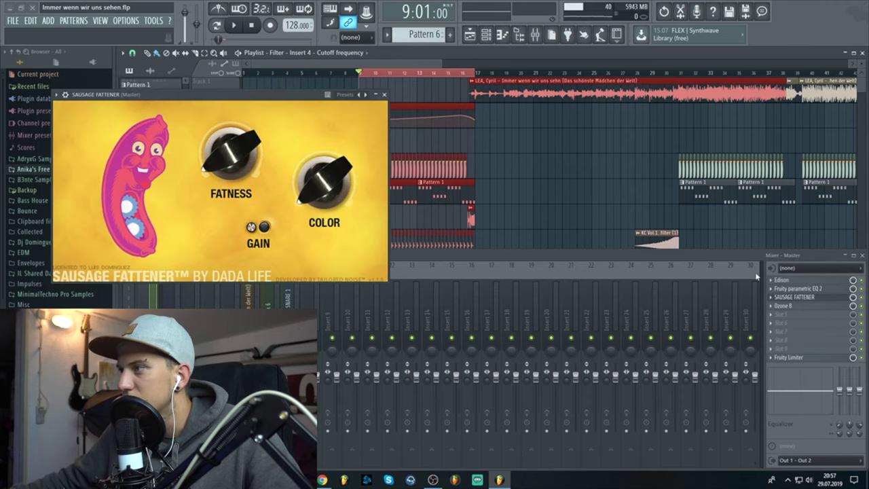
{"action": "mouse_move", "coordinate": [241, 162]}
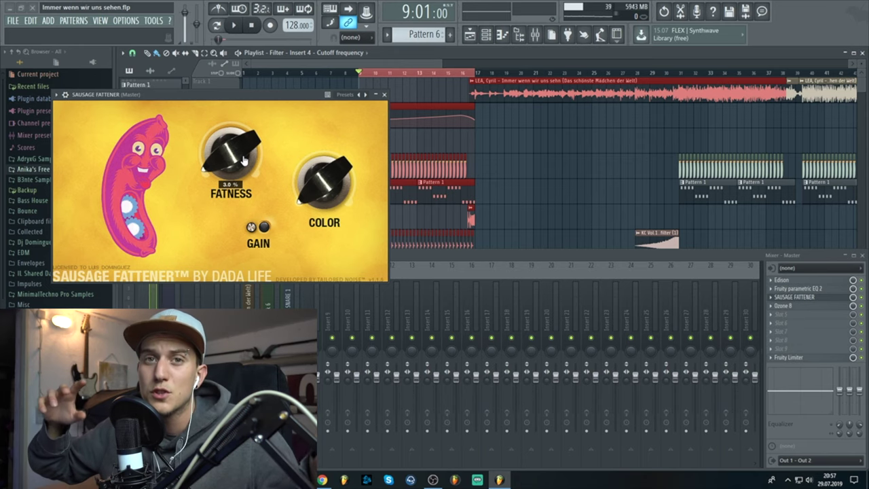
Step: Review Ozone 8's Dynamics and Dynamic EQ modules again, and close both Ozone 8 and Sausage Fattener
{"action": "left_click", "coordinate": [806, 307]}
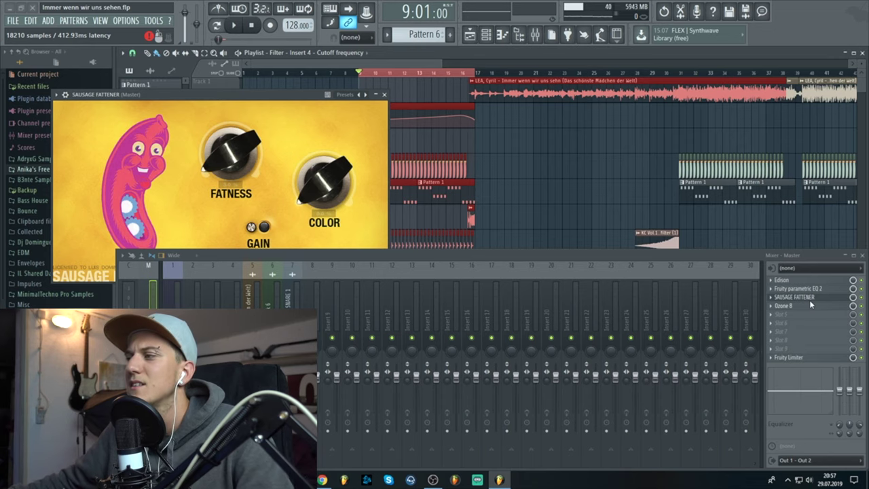
{"action": "left_click", "coordinate": [810, 304]}
{"action": "left_click", "coordinate": [398, 149]}
{"action": "left_click", "coordinate": [473, 159]}
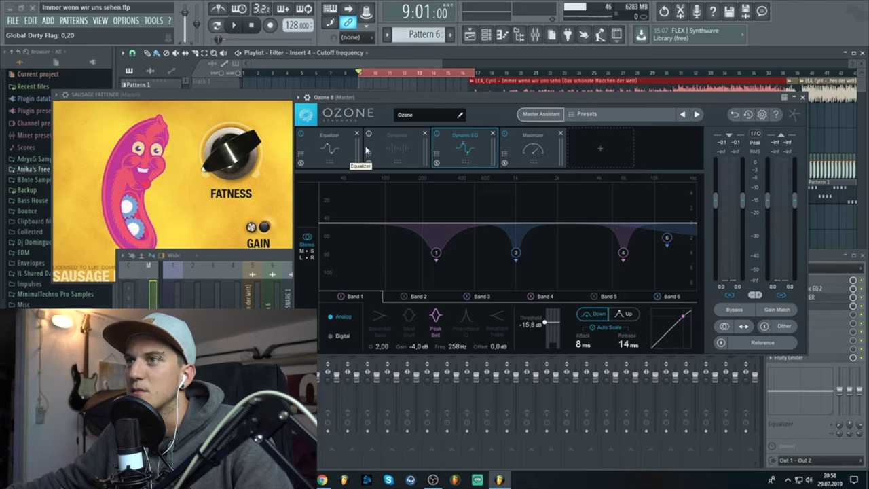
{"action": "left_click", "coordinate": [803, 97]}
{"action": "left_click", "coordinate": [385, 94]}
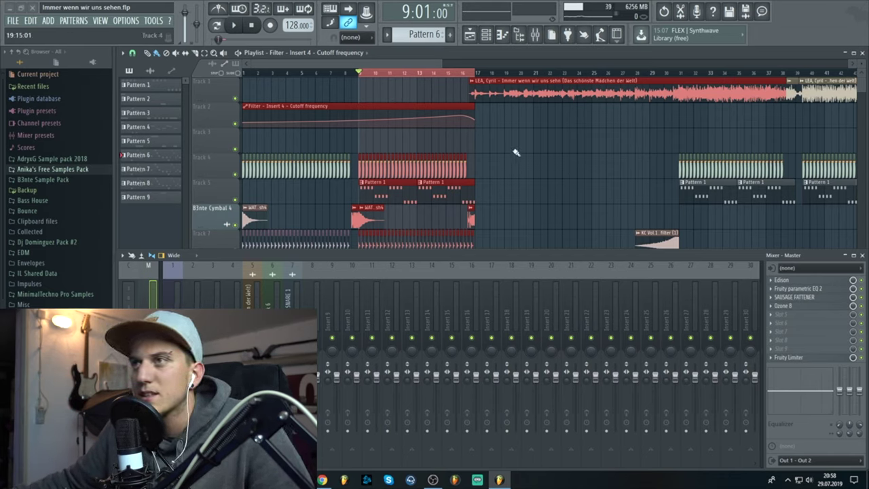
Step: Reopen Ozone 8 from the Master track, turn on Gain Match, and close the plugin window
{"action": "left_click", "coordinate": [782, 306]}
{"action": "left_click_drag", "start_coordinate": [664, 92], "coordinate": [556, 97]}
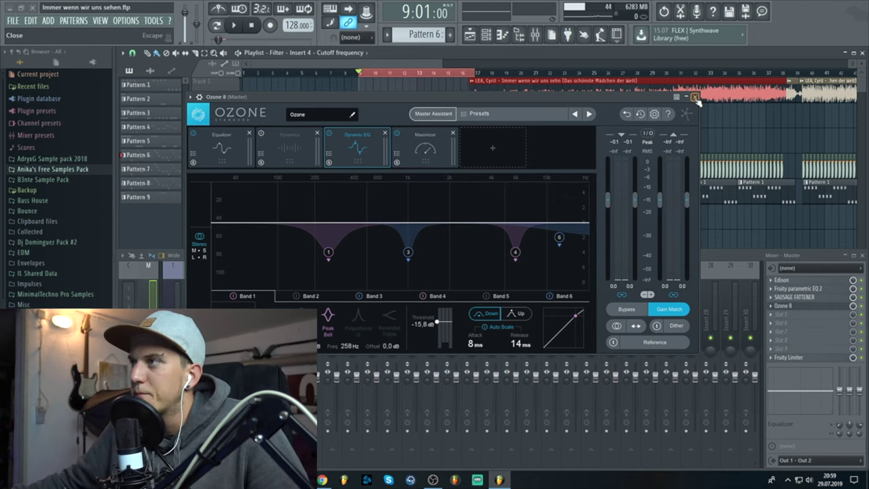
{"action": "left_click", "coordinate": [694, 96]}
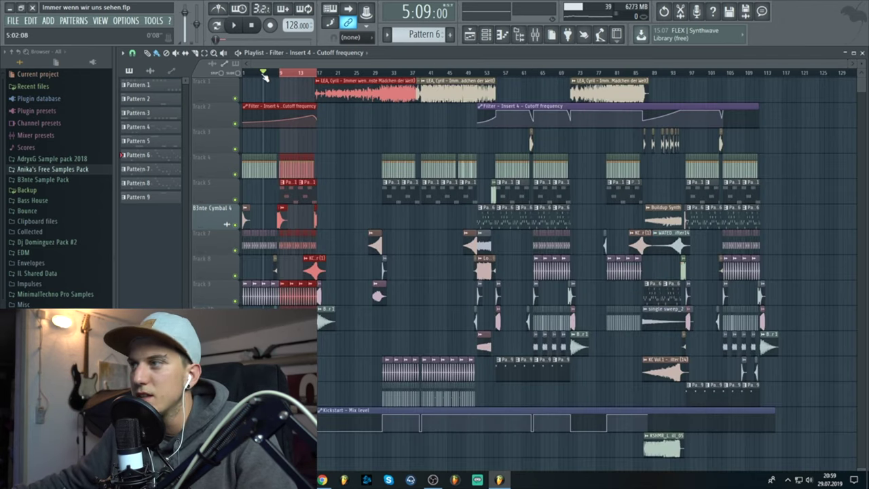
Step: Return the playlist's playback position to bar 1 and clear the time selection over bars 9 through 16
{"action": "left_click", "coordinate": [242, 73]}
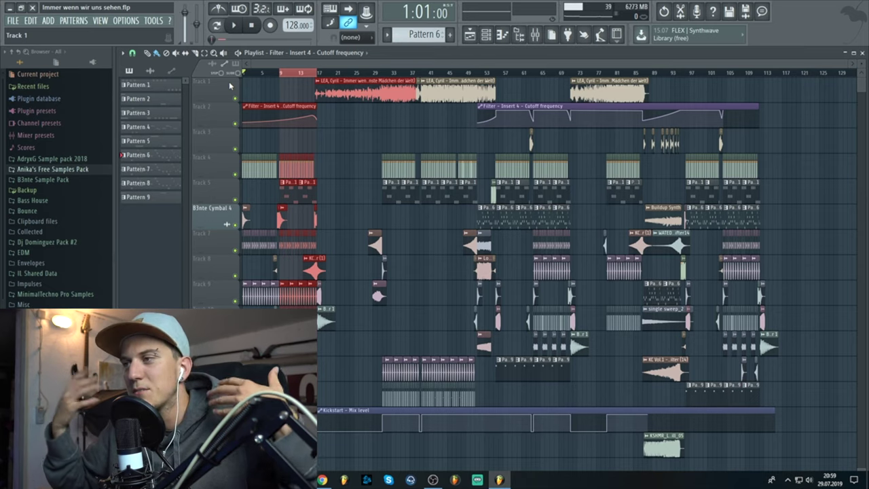
{"action": "left_click", "coordinate": [233, 79]}
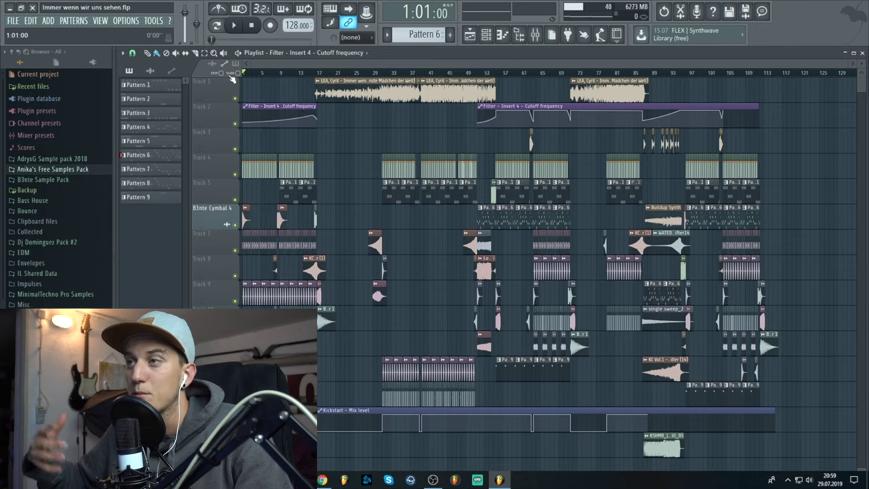